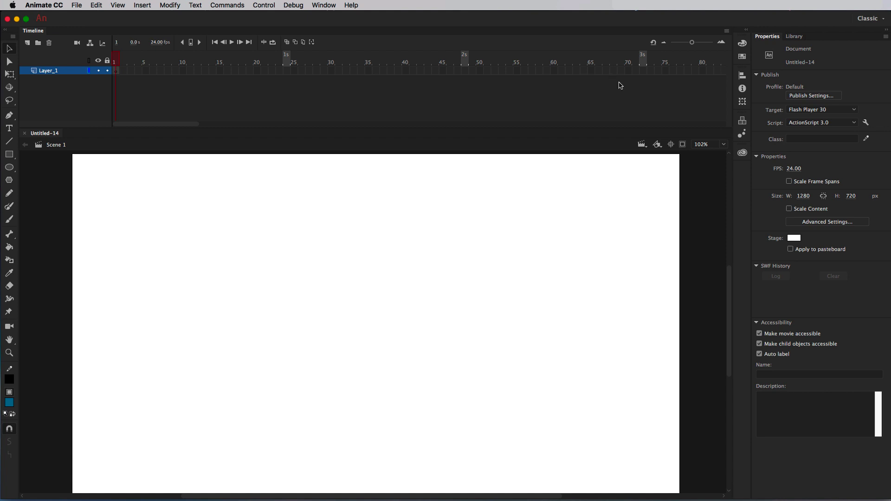
Set the timeline's frame display size to Large
left_click(727, 31)
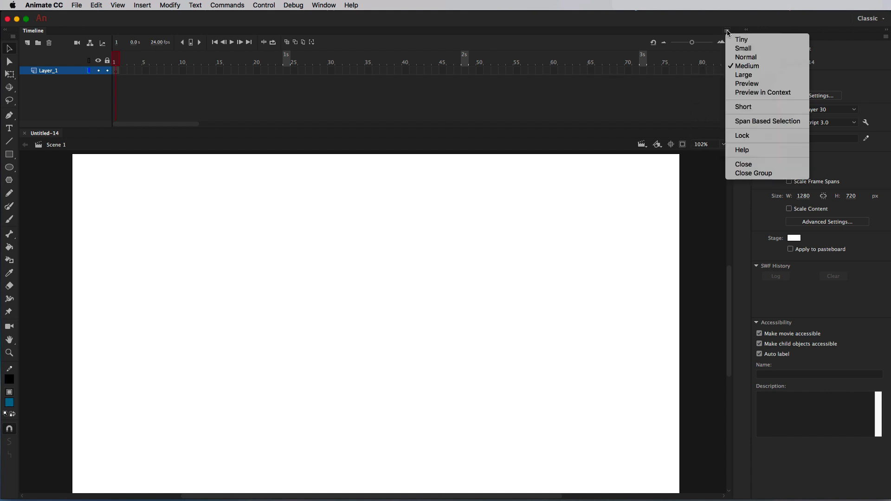
left_click(769, 75)
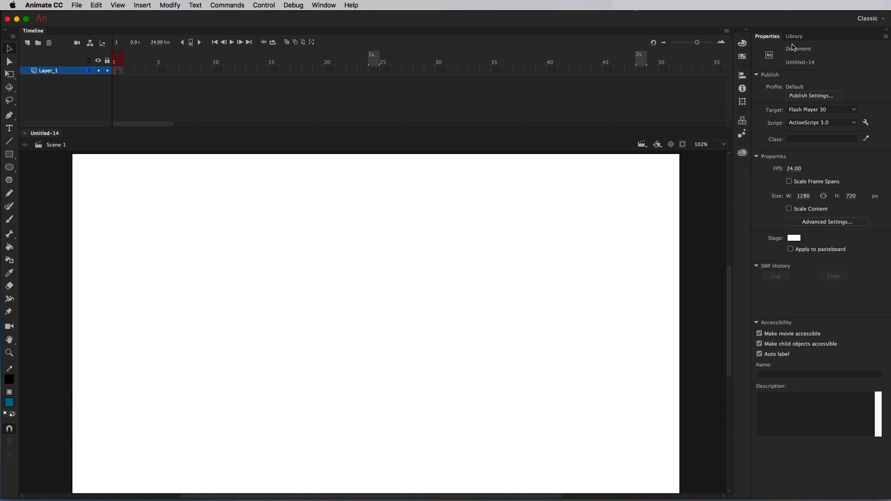
Paint a red, left-pointing arrow with tail feathers, about 213 px long, near the stage's upper-right corner with the Brush tool
left_click(10, 219)
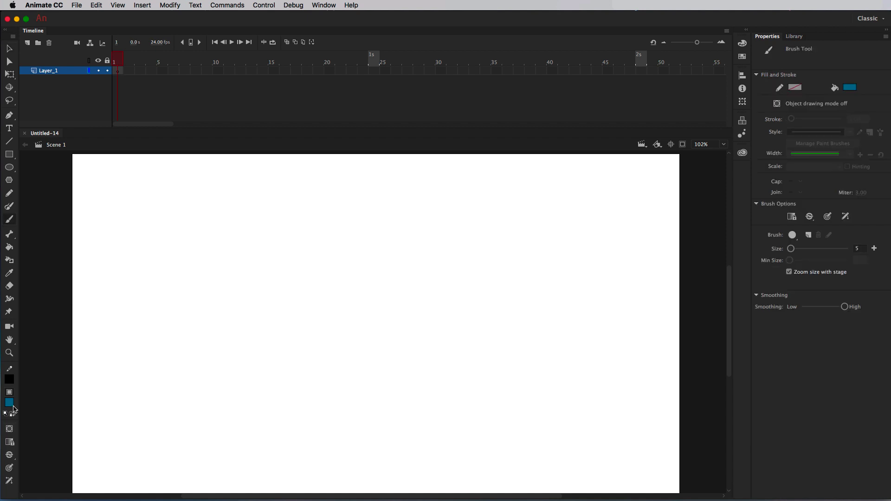
left_click(9, 402)
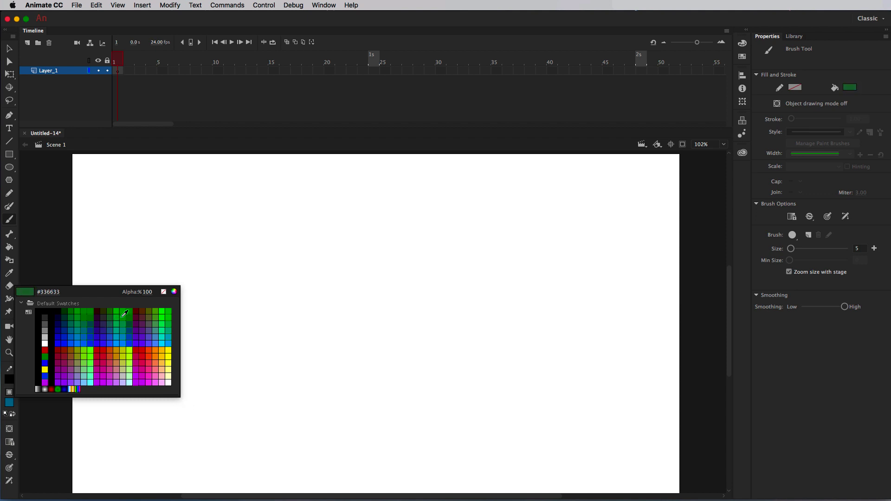
left_click(143, 349)
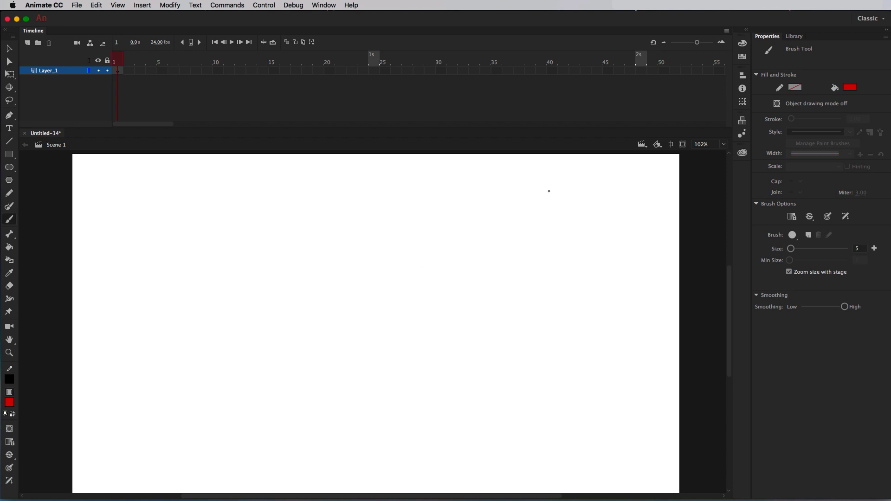
left_click_drag(538, 189, 627, 186)
mouse_move(535, 187)
left_mouse_down()
mouse_move(544, 182)
mouse_move(537, 190)
left_mouse_up()
left_click_drag(625, 182, 632, 191)
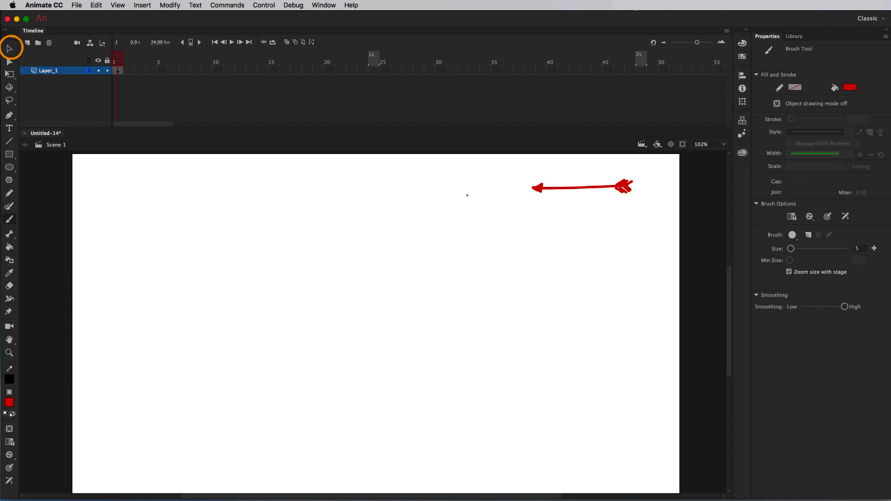
Convert the whole red arrow to a Graphic symbol named orange
key("v")
left_click_drag(513, 161, 635, 218)
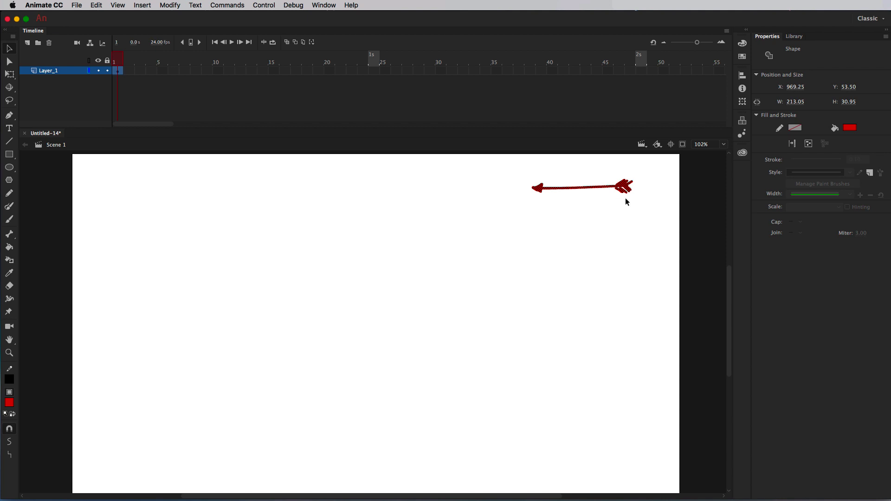
left_click(170, 5)
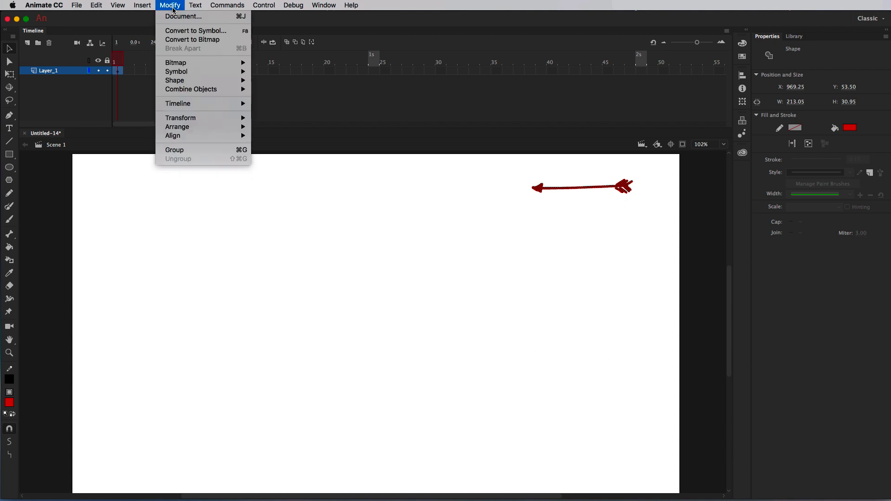
left_click(221, 31)
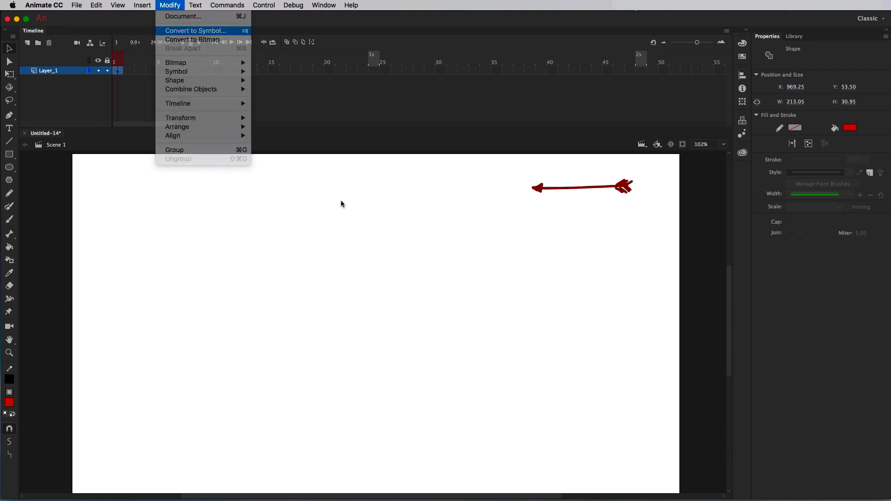
type("orange")
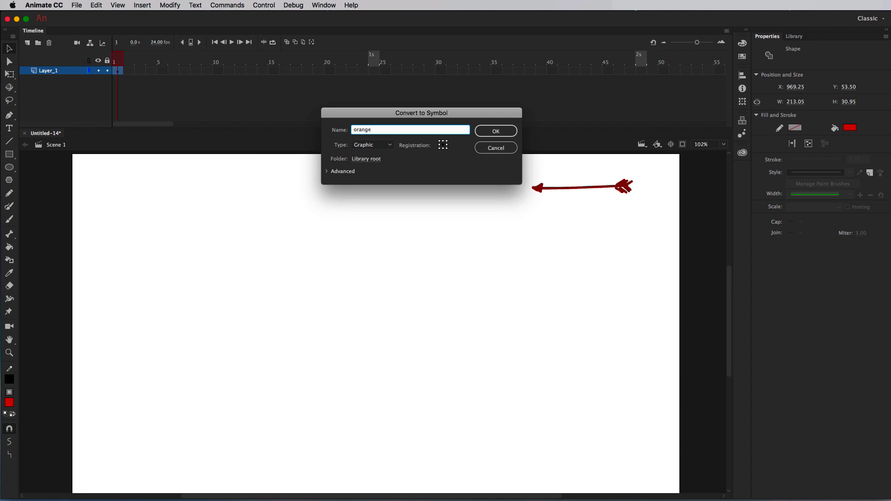
key("Return")
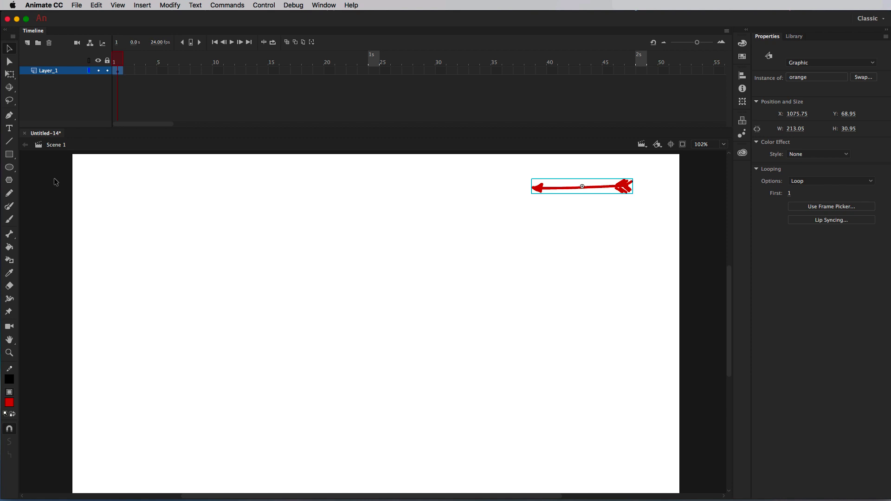
Insert a keyframe at frame 17 and move the arrow straight left off the stage, to about X -125
left_click(296, 70)
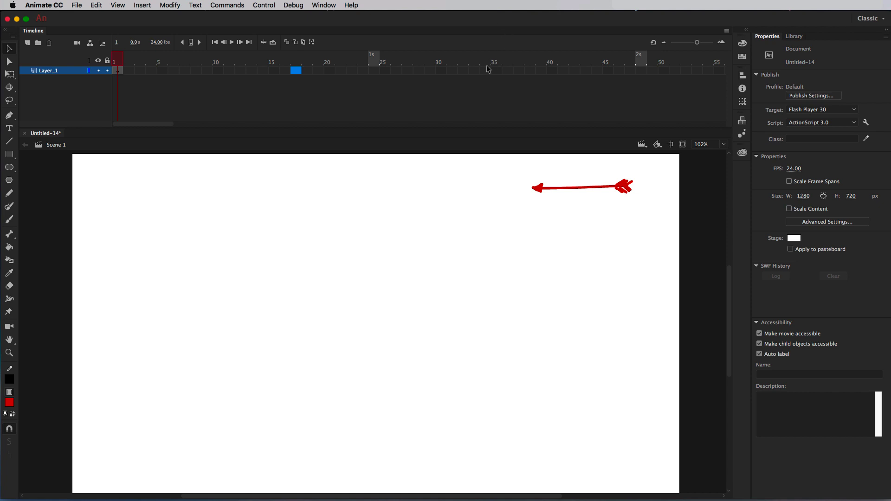
right_click(296, 71)
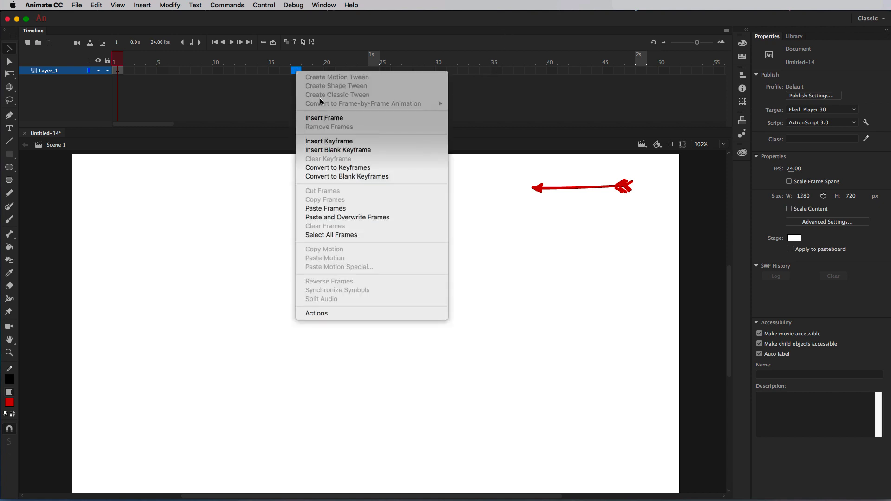
left_click(325, 141)
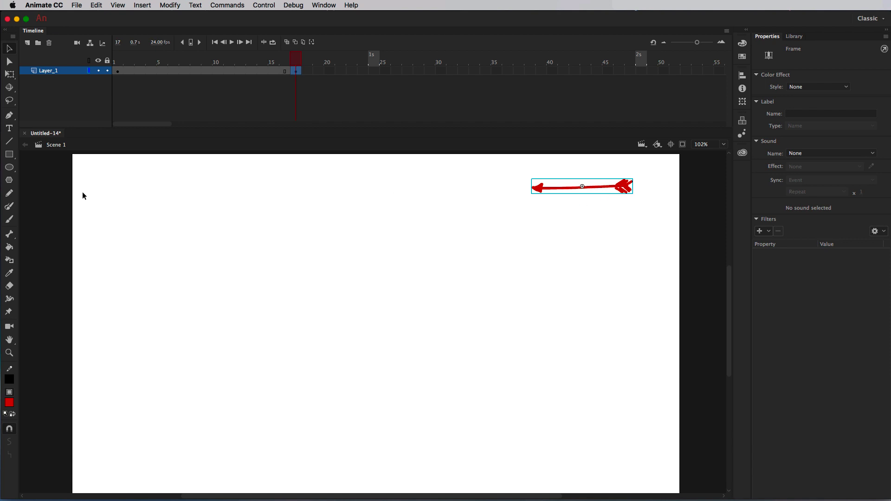
key("shift")
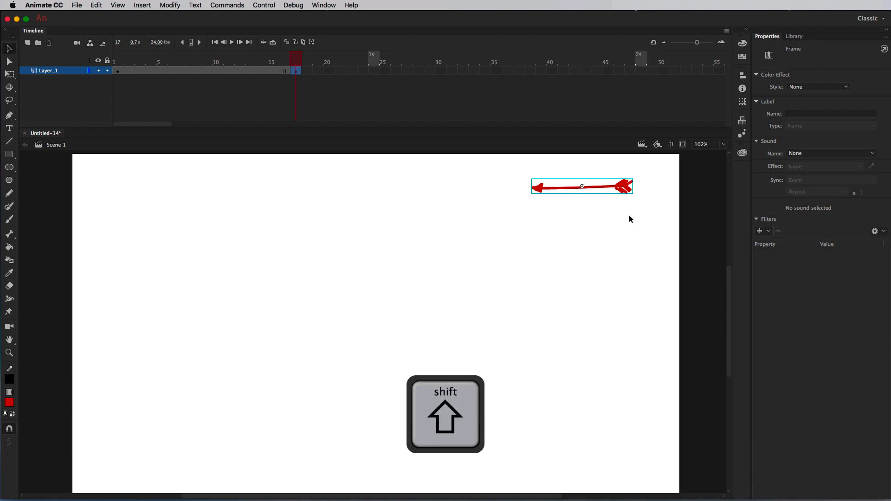
left_click_drag(627, 188, 54, 163)
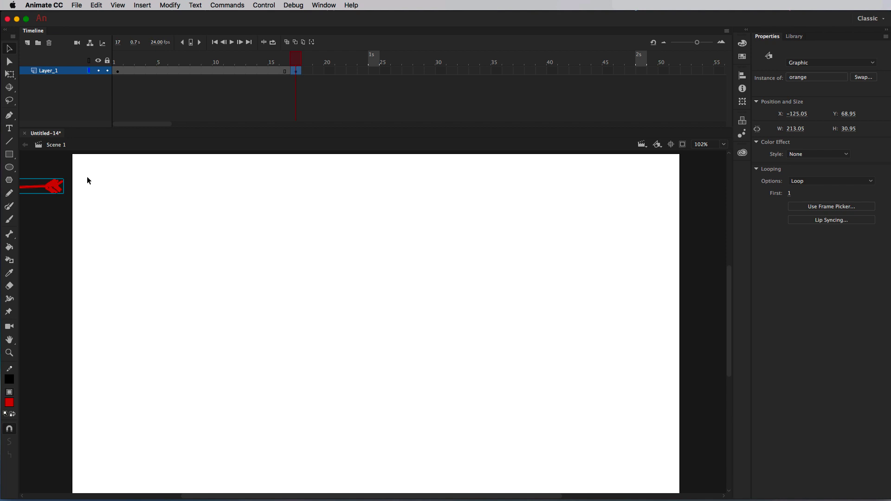
Create a classic tween for the arrow between the keyframes at frames 1 and 17
left_click_drag(295, 62, 97, 56)
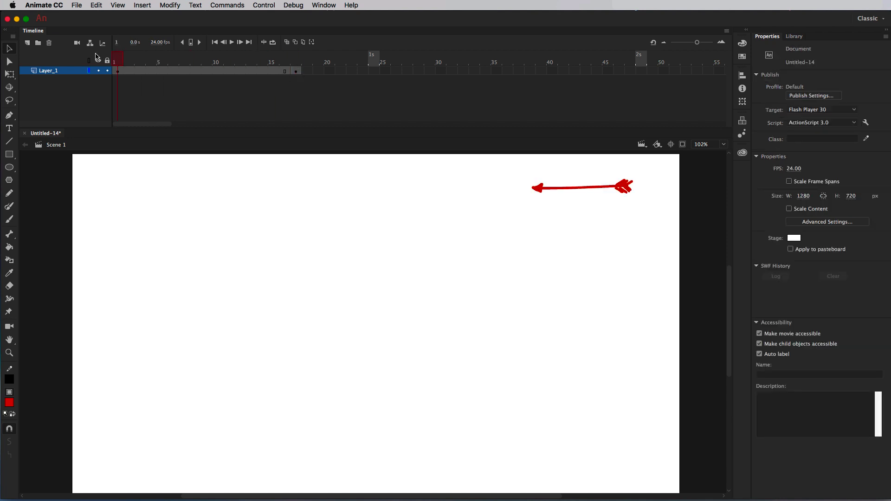
left_click(299, 61)
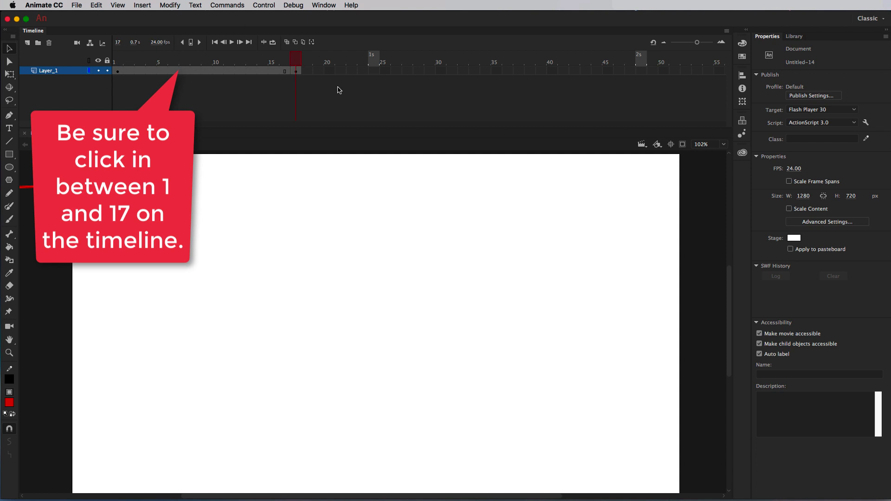
left_click(195, 62)
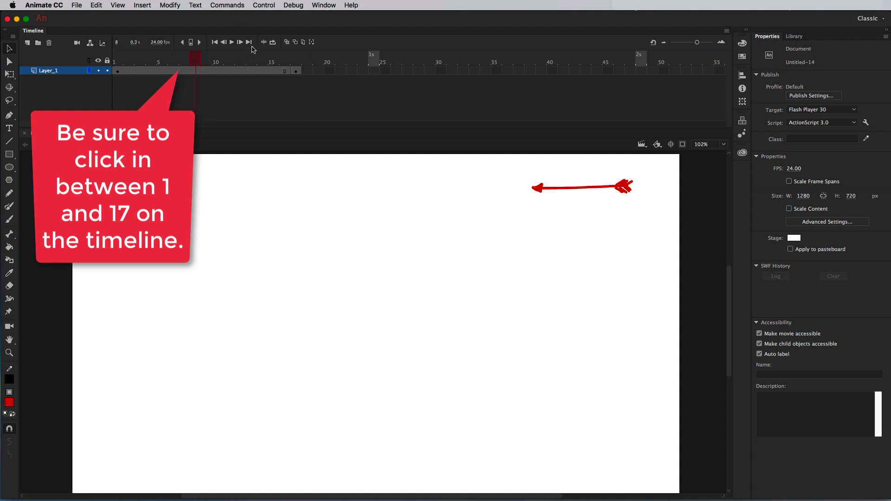
right_click(197, 72)
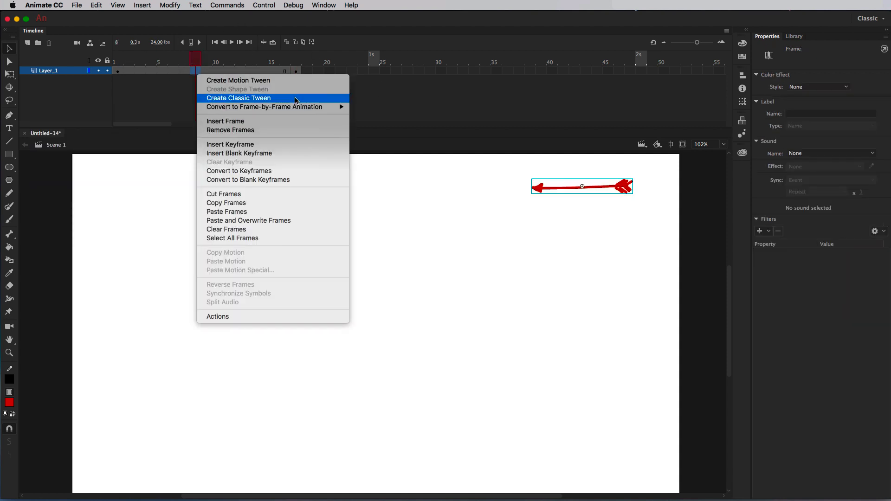
left_click(297, 99)
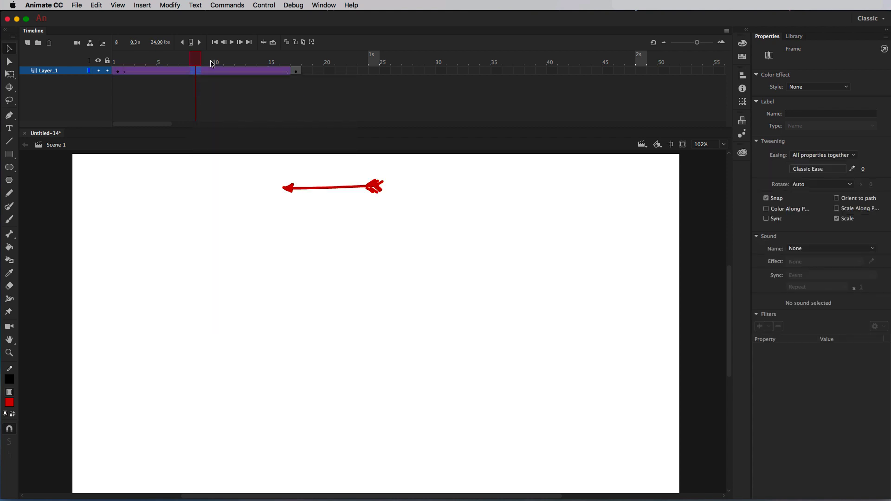
Scrub through the arrow's tween and play it from frame 1 to check the motion
left_click(196, 58)
left_click_drag(195, 59, 306, 30)
key("Return")
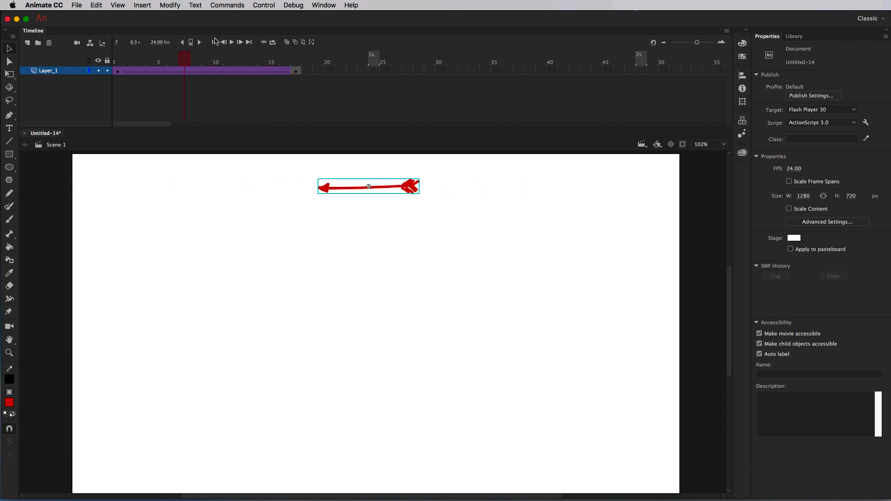
left_click_drag(278, 59, 115, 58)
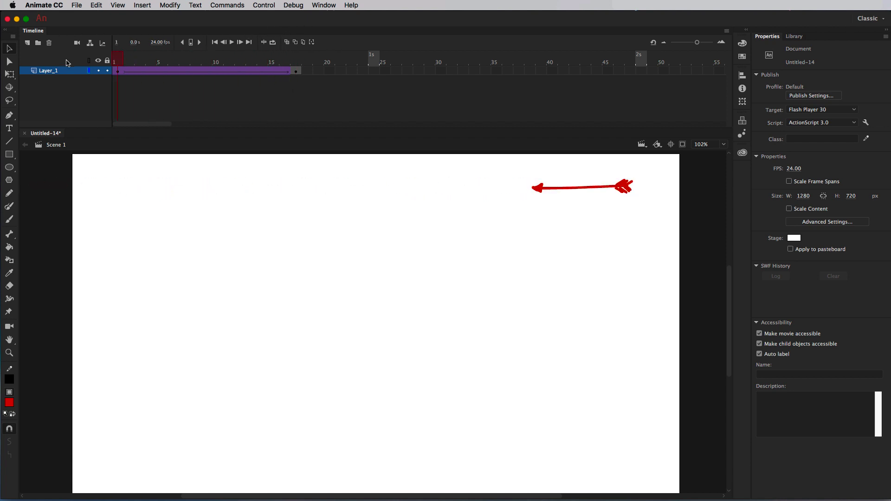
key("Return")
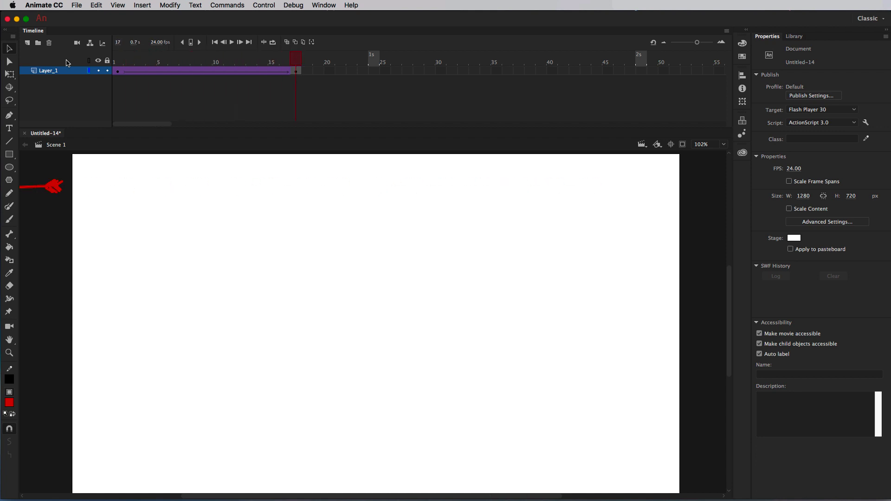
Rename the red arrow's layer as orange_arrow
double_click(50, 71)
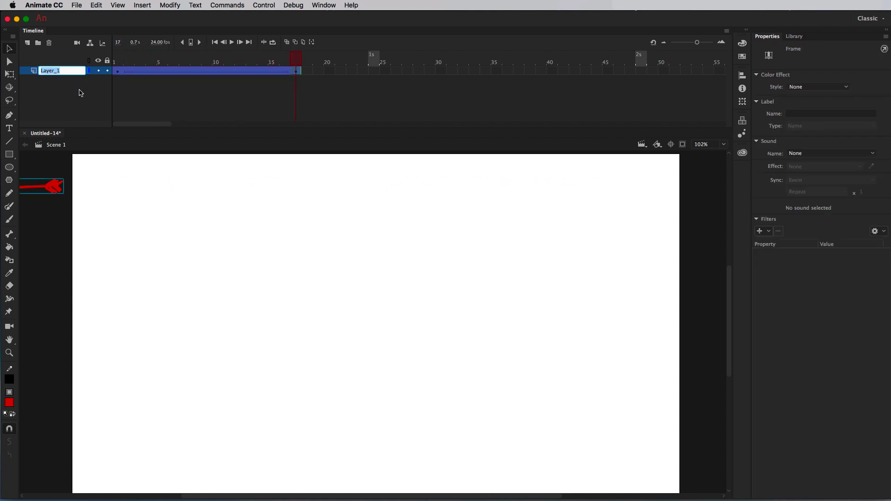
type("orange arrow")
key("Return")
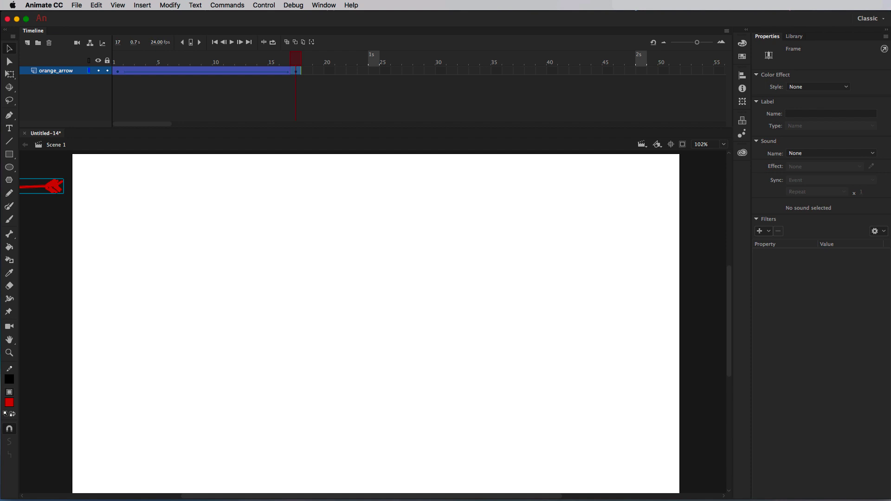
Add a new layer above orange_arrow and name it blue_arrow
left_click(27, 42)
double_click(50, 71)
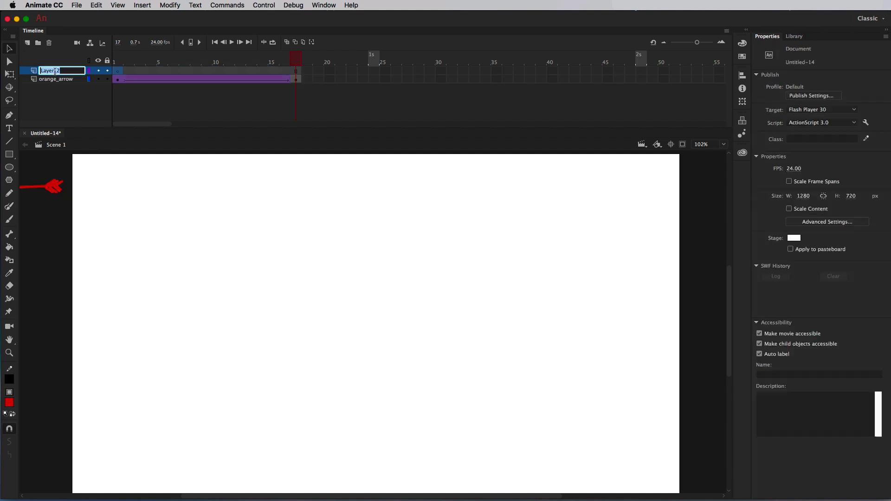
type("bl")
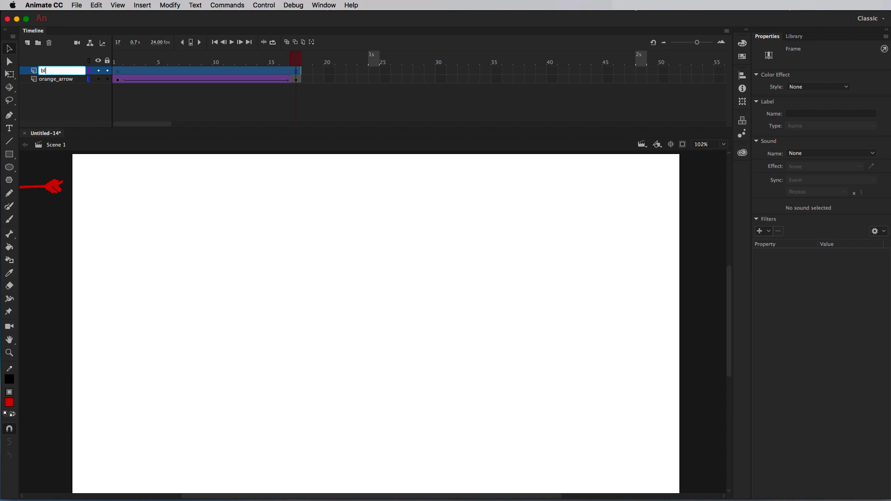
type("ue_arrow")
key("Return")
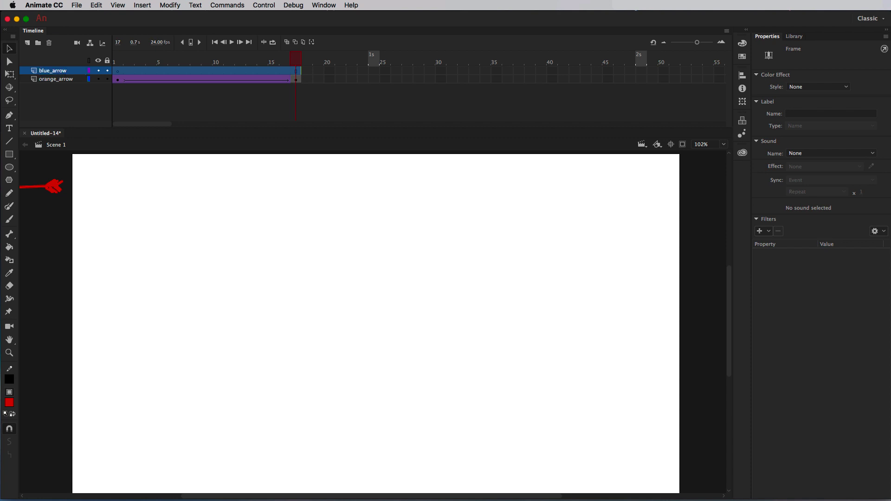
Paint a blue, left-pointing arrow about 219 px long below the red one on frame 1 of blue_arrow with the Brush tool
left_click(9, 219)
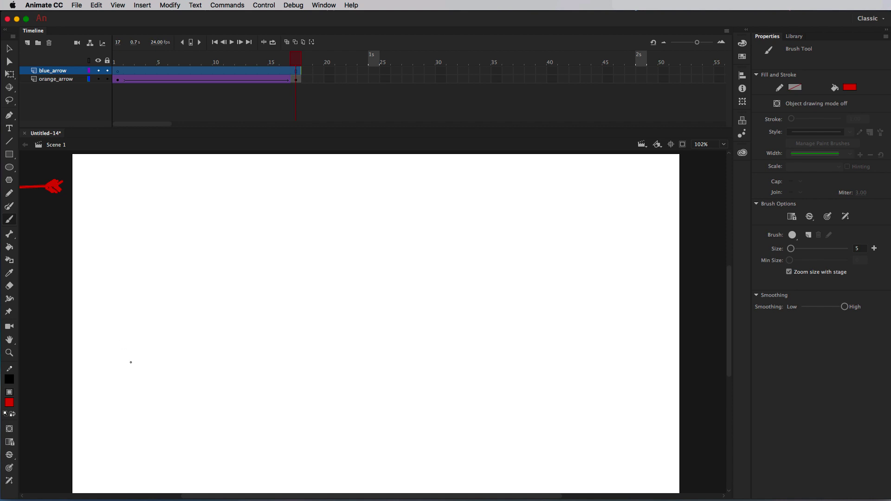
left_click(9, 403)
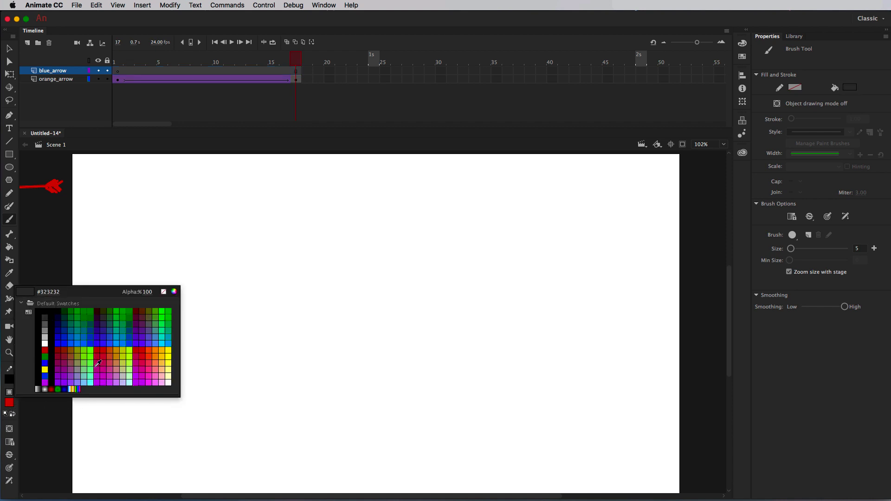
left_click(73, 343)
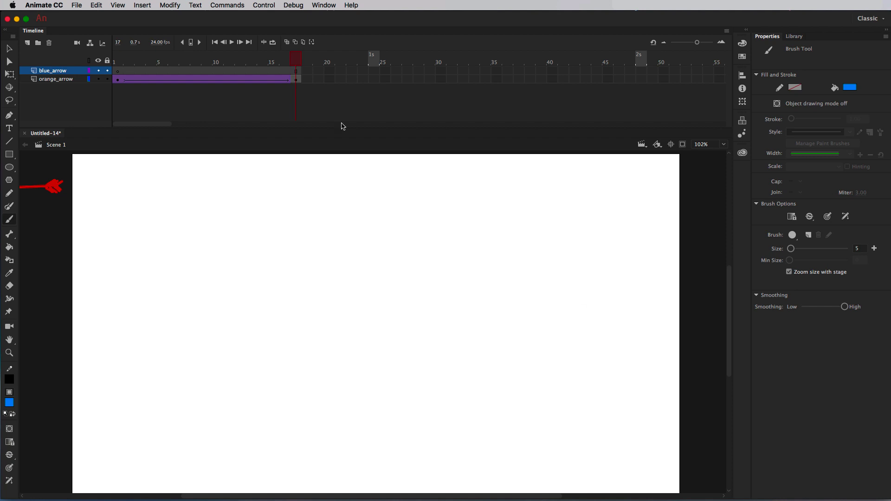
left_click_drag(296, 59, 116, 60)
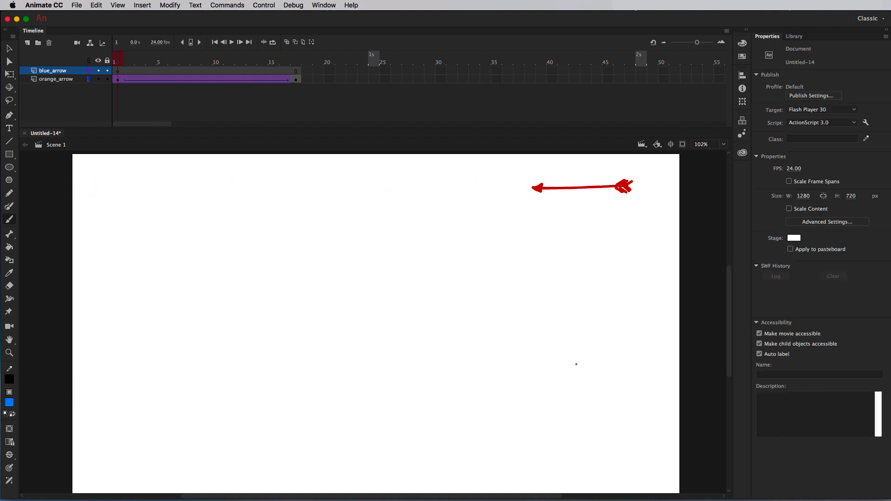
left_click_drag(534, 339, 630, 338)
left_click_drag(537, 337, 537, 342)
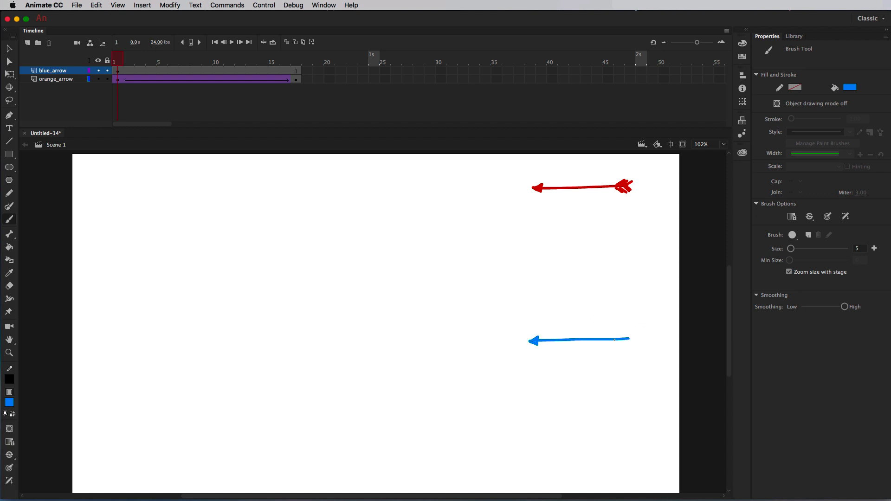
mouse_move(614, 339)
left_mouse_down()
mouse_move(632, 335)
mouse_move(626, 342)
left_mouse_up()
Convert the whole painted blue arrow into a graphic symbol named Blue
key("v")
left_click_drag(492, 309, 665, 379)
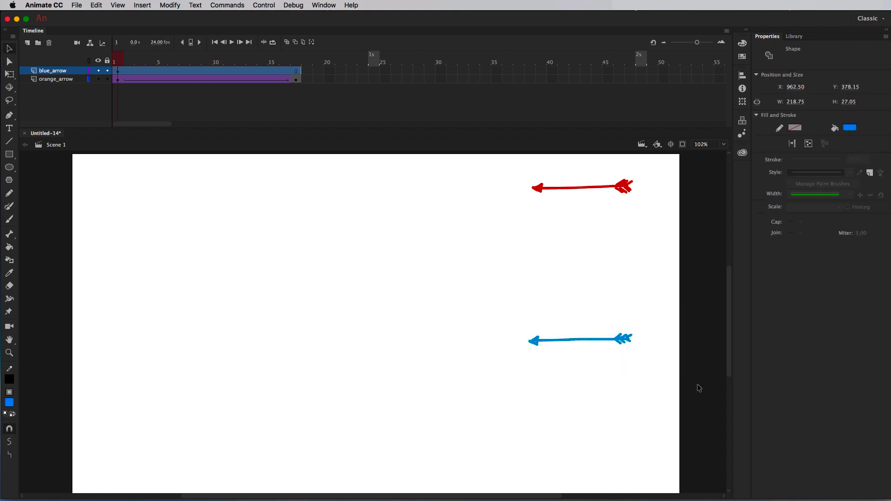
left_click(170, 6)
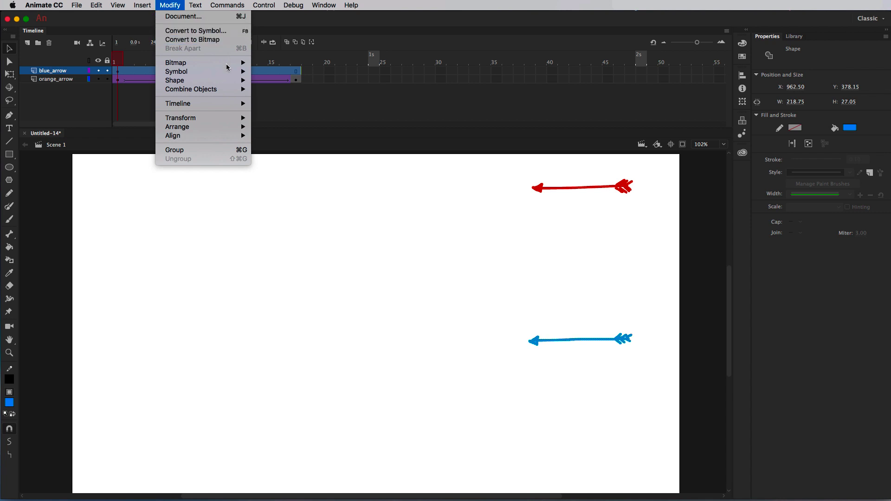
left_click(226, 31)
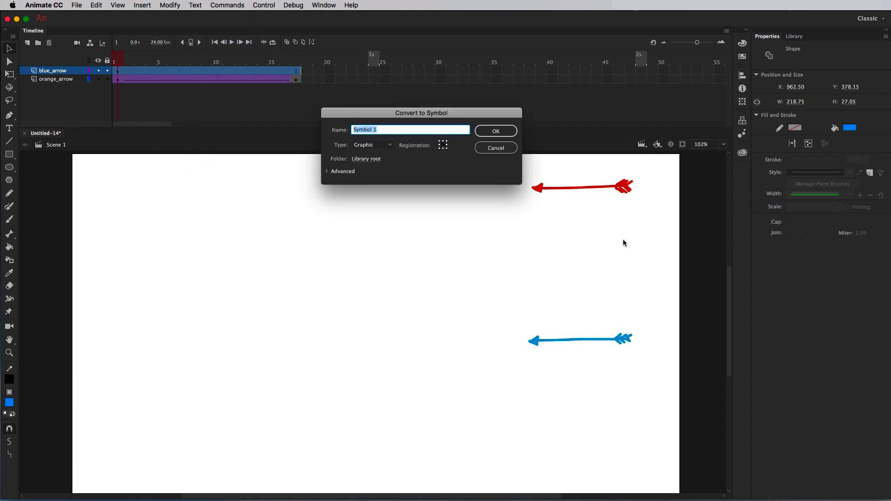
type("Blue")
key("Return")
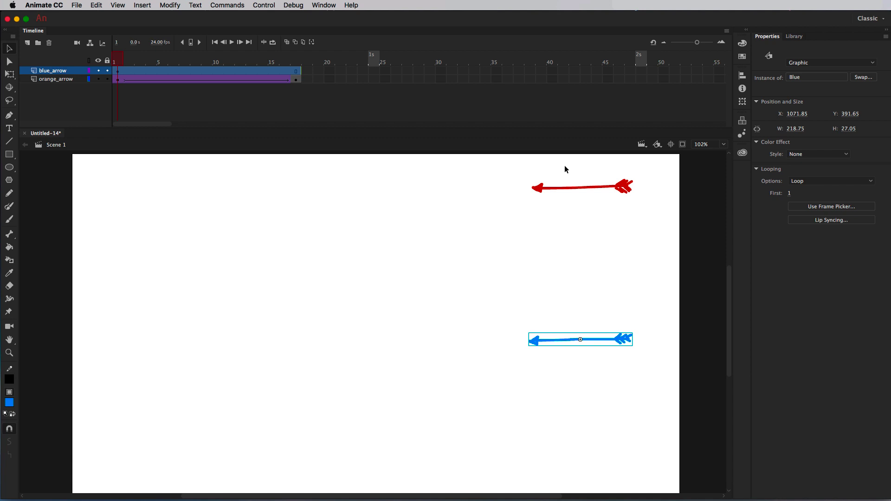
Insert a keyframe at frame 9 of blue_arrow and move the arrow straight left off the stage to about X -124
left_click(207, 70)
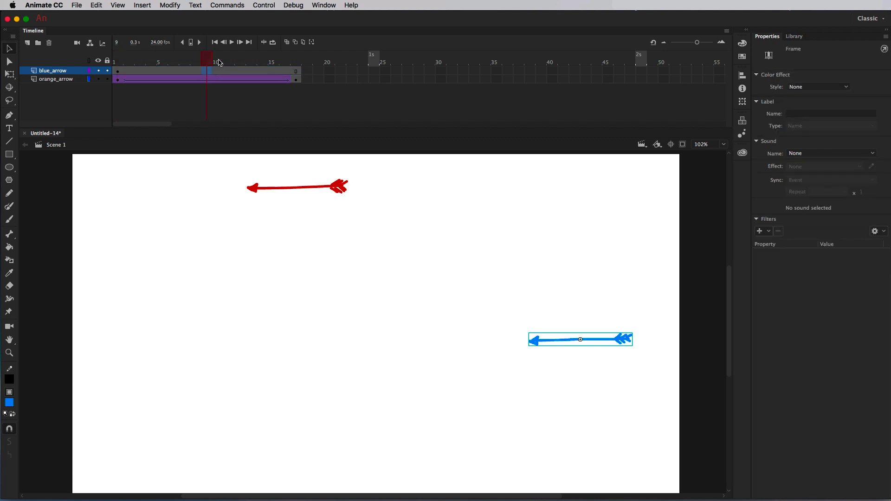
right_click(208, 70)
left_click_drag(622, 343, 57, 328)
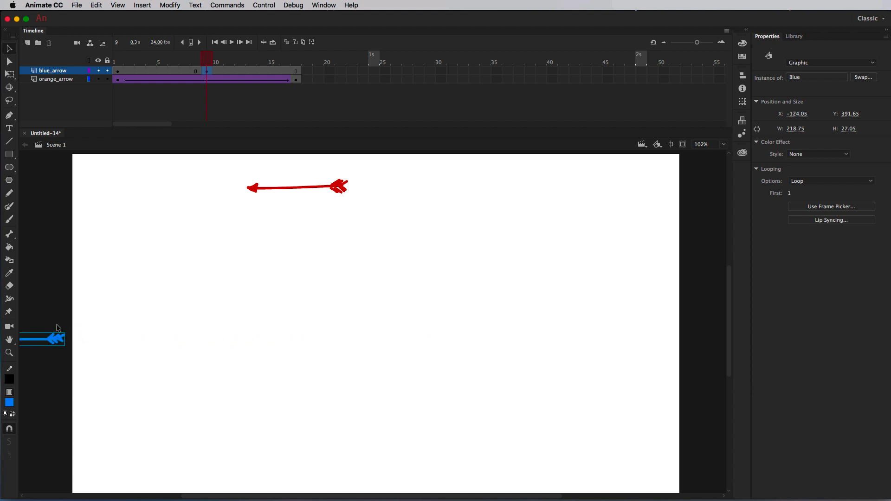
left_click_drag(207, 60, 116, 61)
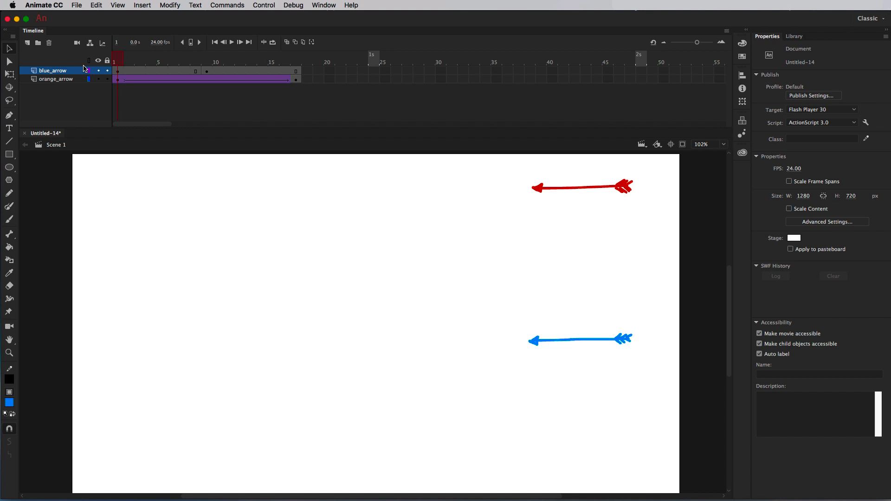
left_click(206, 61)
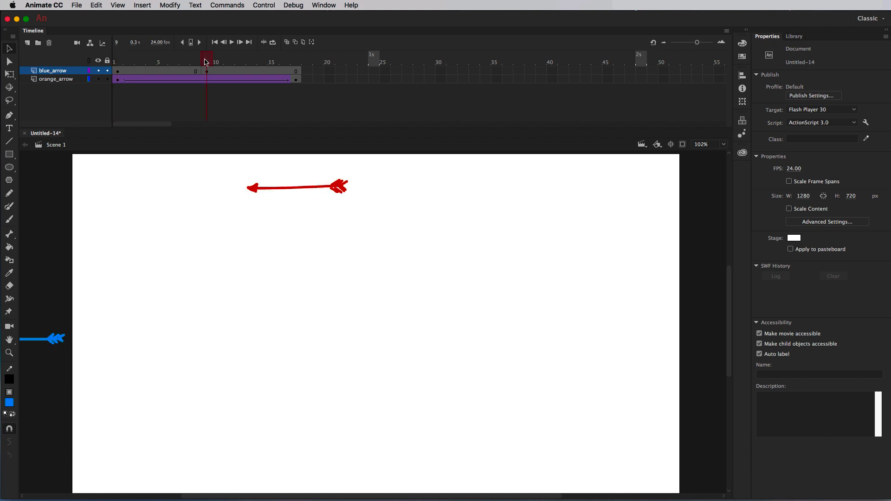
Create a classic tween between the keyframes at frames 1 and 9 of blue_arrow
left_click(153, 70)
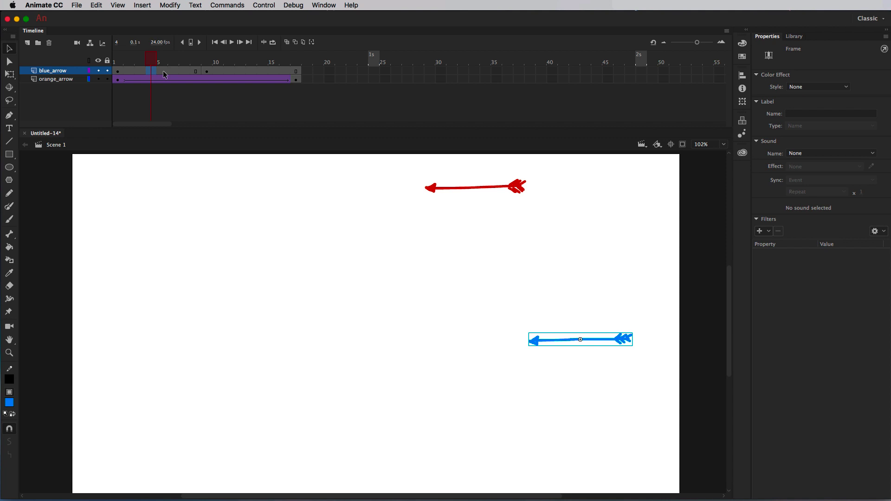
right_click(153, 72)
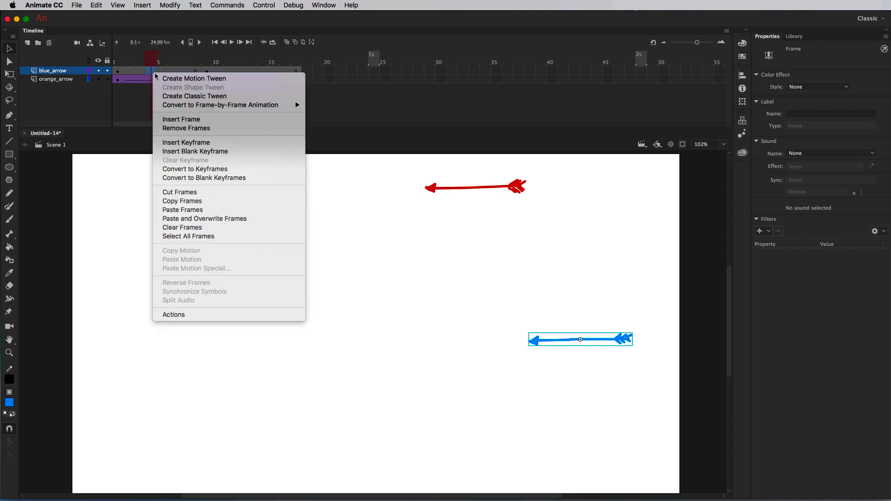
left_click(262, 97)
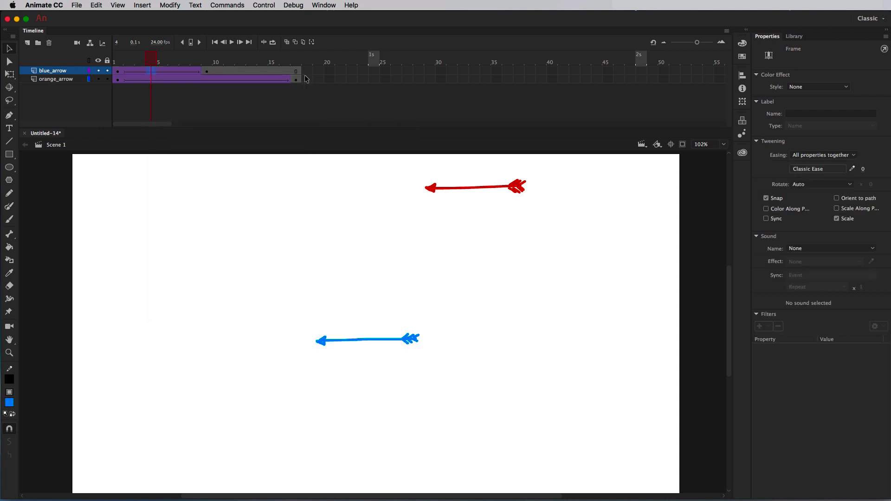
Scrub through the blue arrow's tween and play the timeline to compare its speed with the red arrow's
left_click(131, 59)
left_click_drag(130, 59, 206, 57)
key("Return")
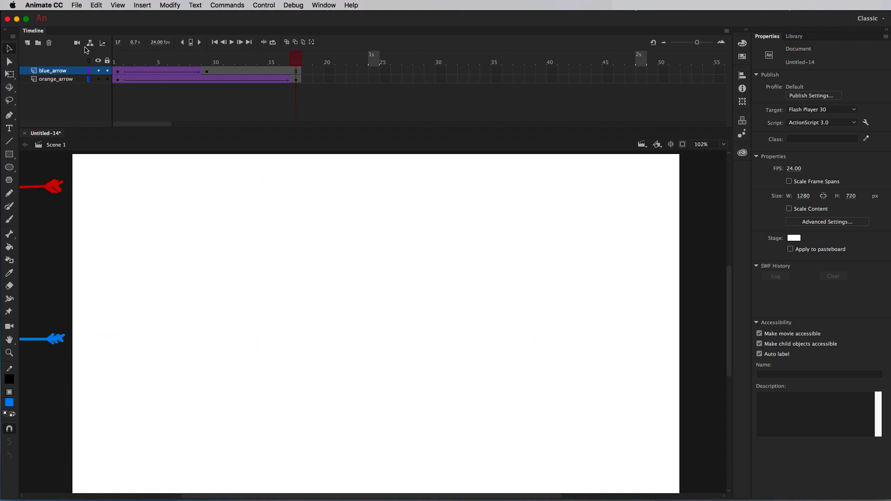
key("Return")
Add a new layer above blue_arrow and name it green_arrow
left_click(27, 43)
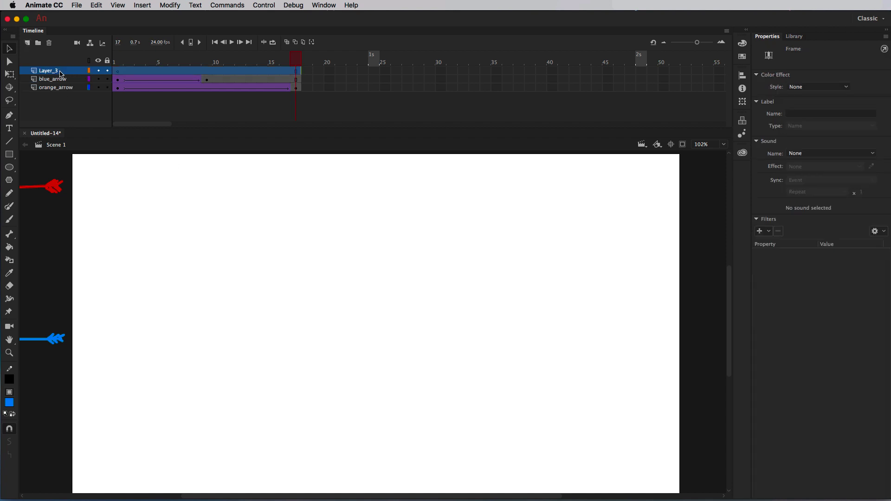
double_click(70, 70)
type("green_arrow")
key("Return")
Paint a green, left-pointing arrow about 238 px long below the blue one on frame 1 of green_arrow with the Brush tool
left_click_drag(296, 59, 103, 65)
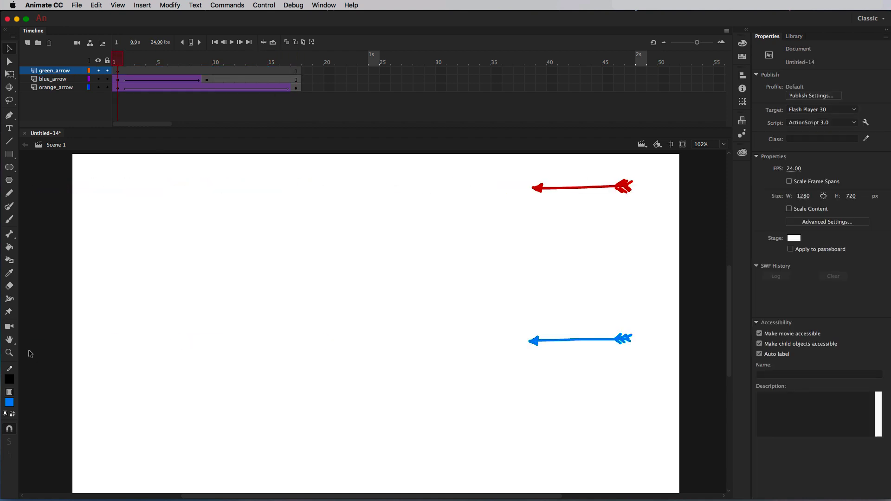
left_click(10, 219)
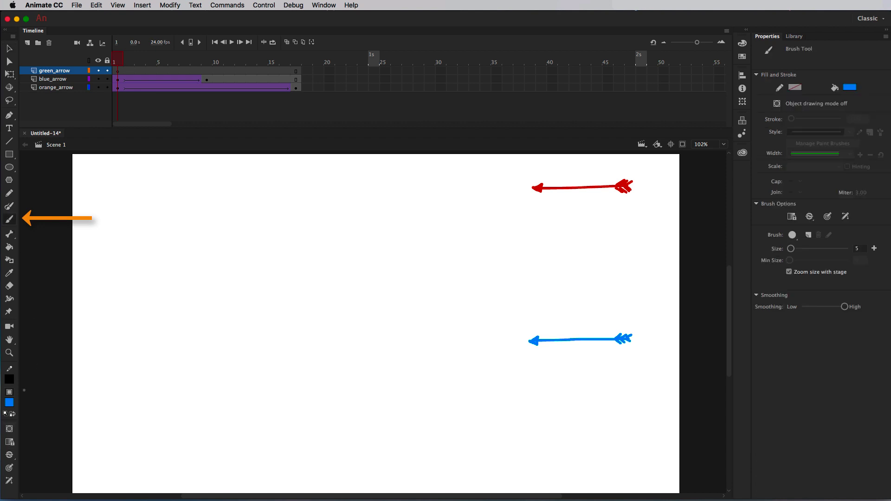
left_click(9, 402)
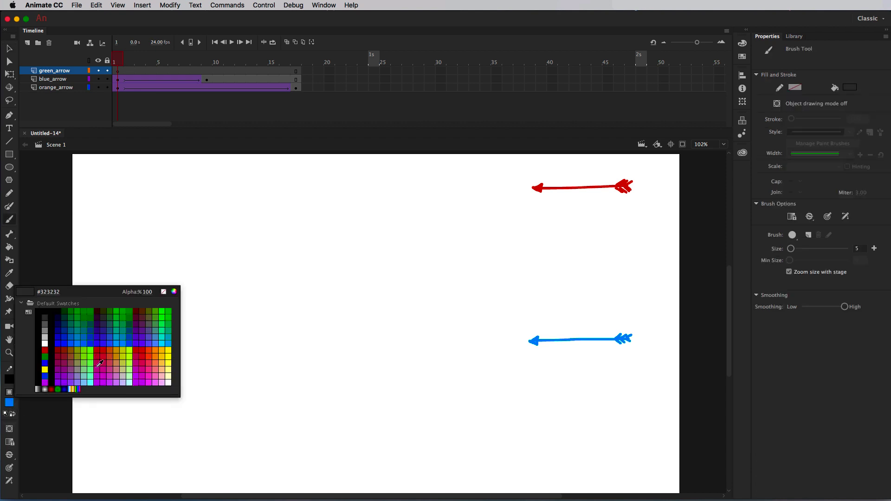
left_click(77, 324)
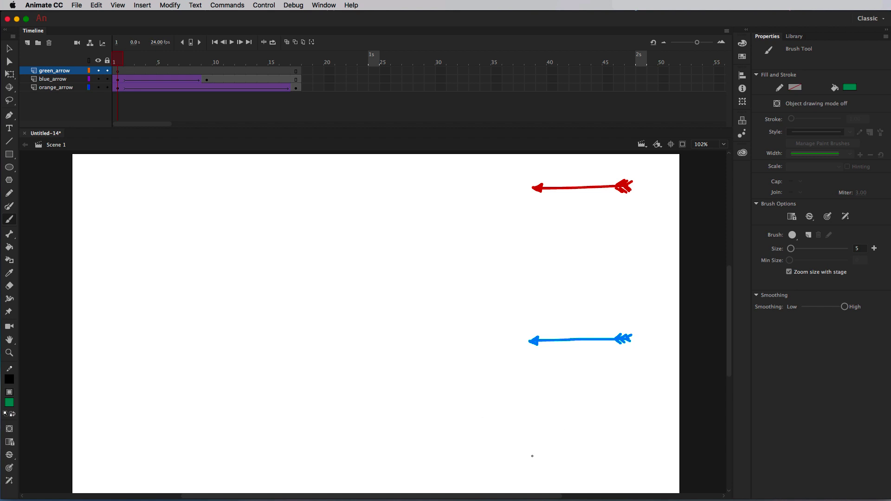
left_click_drag(532, 456, 643, 457)
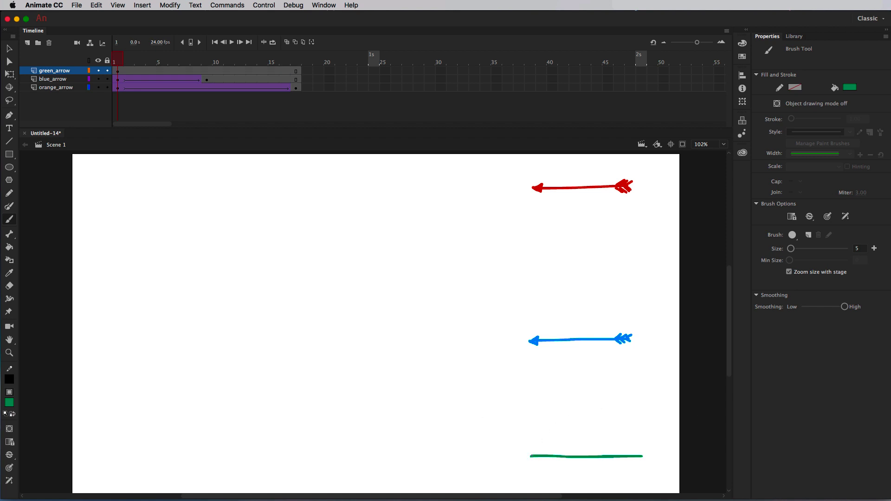
left_click_drag(531, 456, 534, 452)
left_click_drag(620, 456, 624, 451)
mouse_move(625, 456)
left_mouse_down()
mouse_move(635, 450)
mouse_move(627, 462)
left_mouse_up()
left_click_drag(626, 457, 631, 462)
key("e")
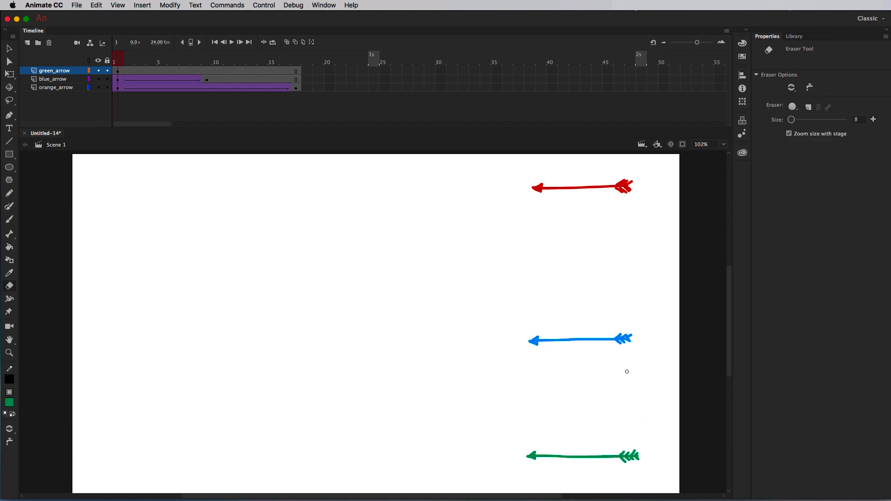
Convert the whole painted green arrow into a graphic symbol named green
key("v")
left_click_drag(493, 422, 667, 479)
left_click(176, 8)
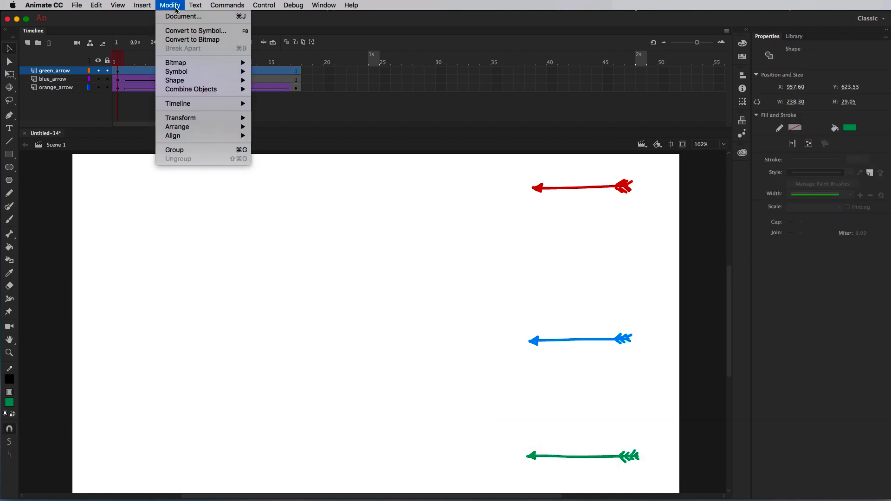
left_click(237, 31)
type("green")
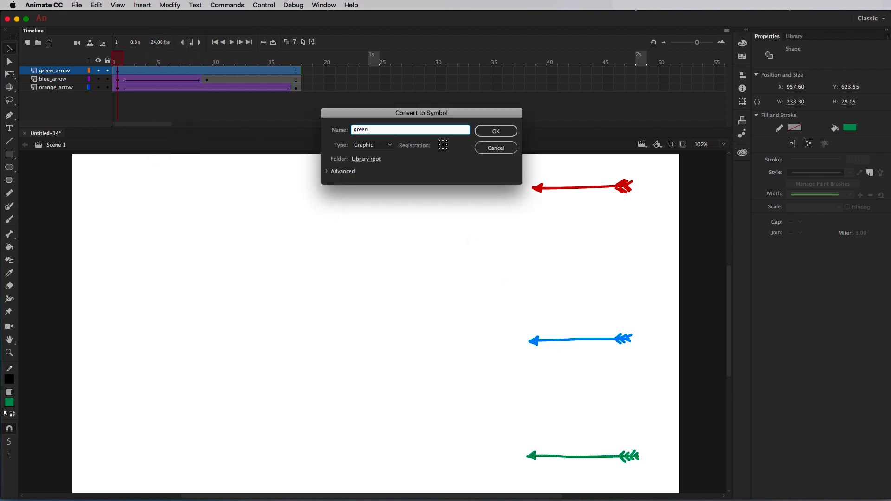
key("Return")
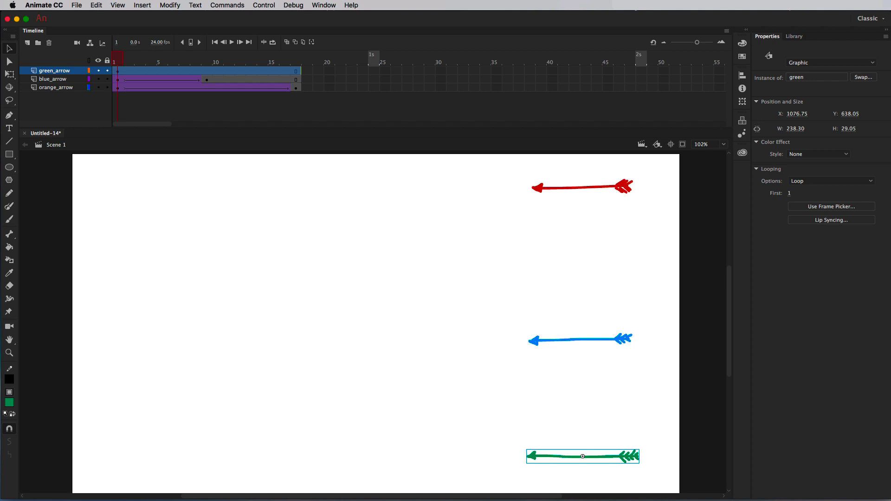
Insert a keyframe at frame 5 of green_arrow and move the arrow straight left off the stage to about X -142
left_click(163, 71)
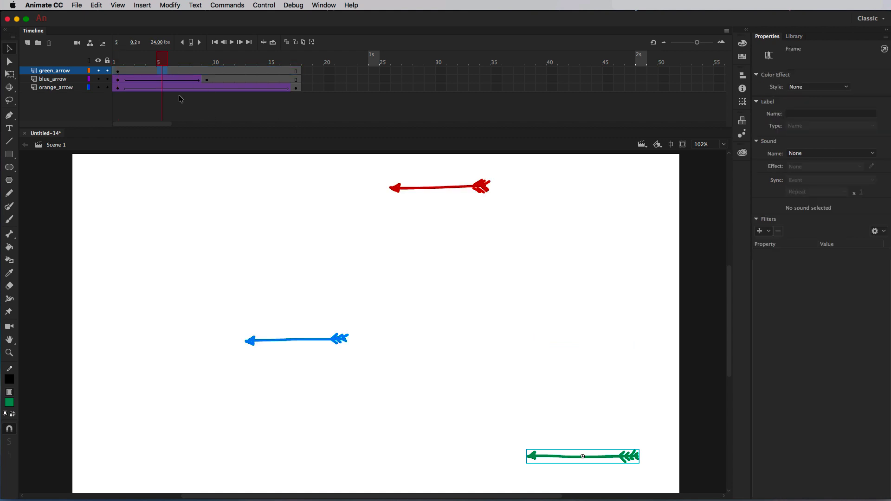
right_click(164, 72)
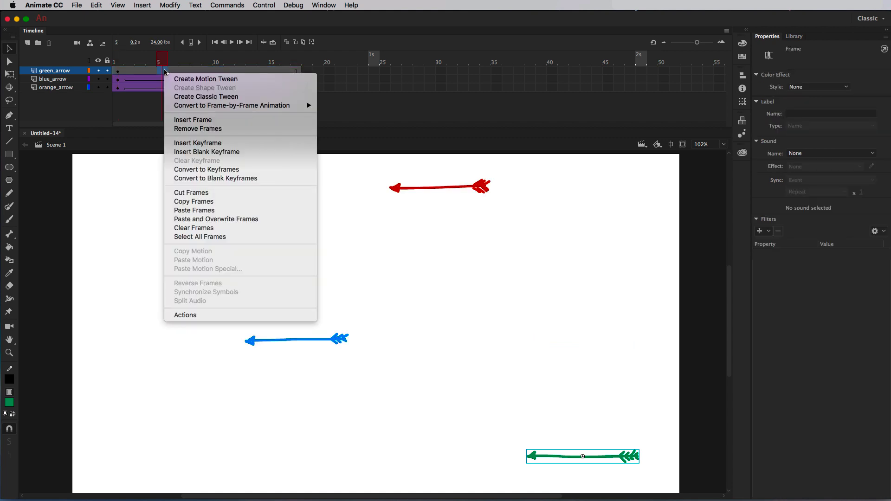
left_click(259, 145)
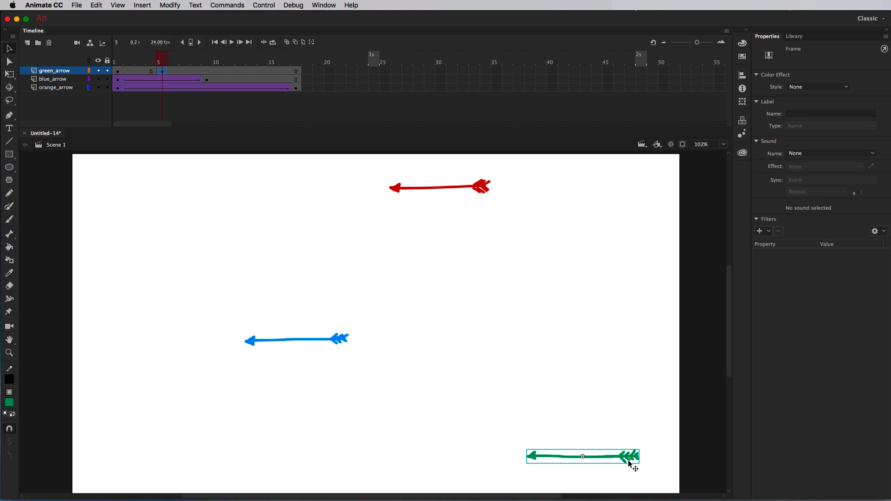
left_click_drag(634, 457, 71, 447)
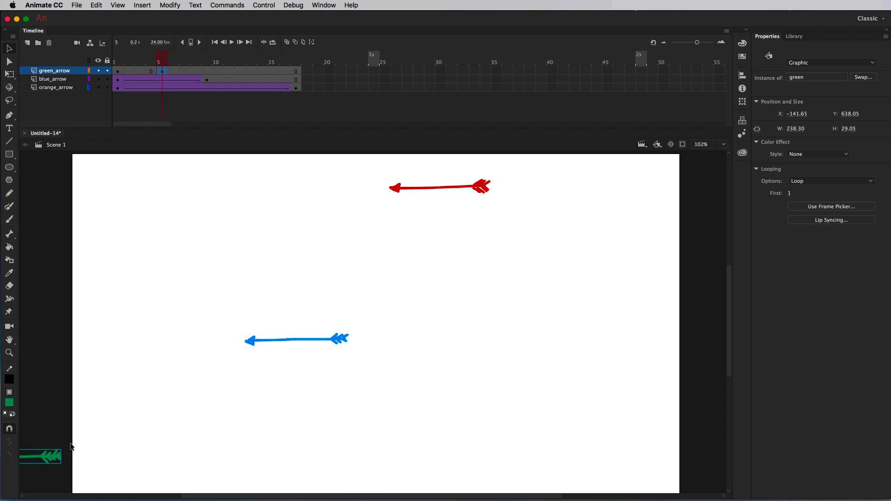
Create a classic tween between the keyframes at frames 1 and 5 of green_arrow
left_click(143, 71)
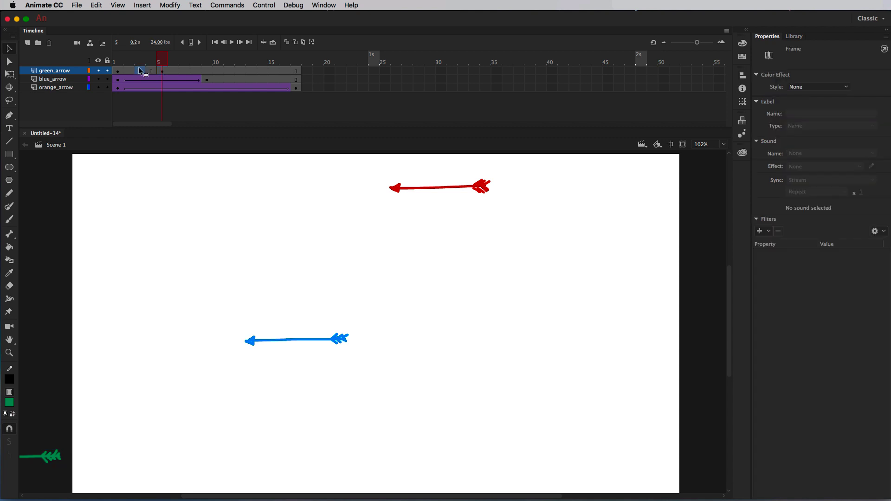
mouse_move(148, 68)
left_mouse_down()
mouse_move(166, 69)
mouse_move(140, 74)
left_mouse_up()
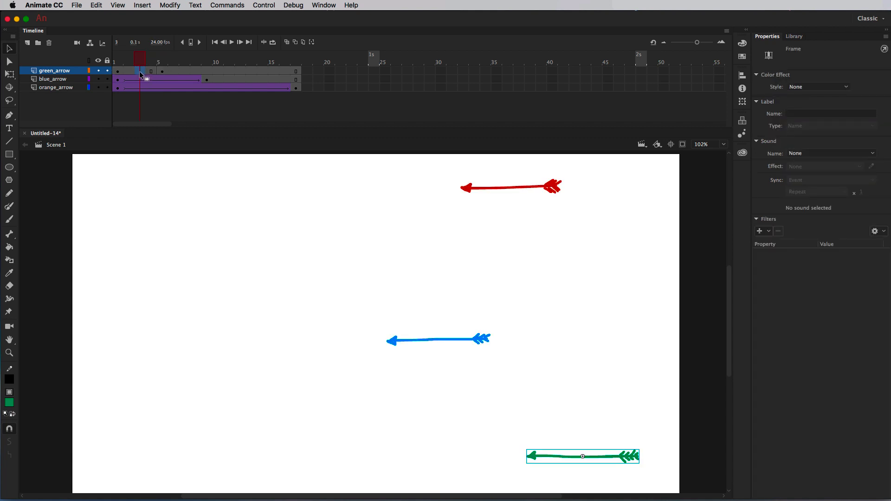
right_click(141, 71)
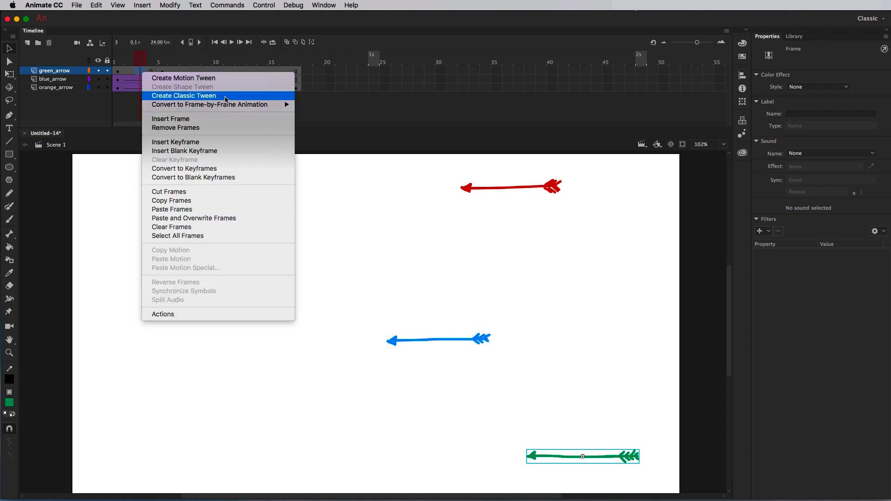
left_click(231, 96)
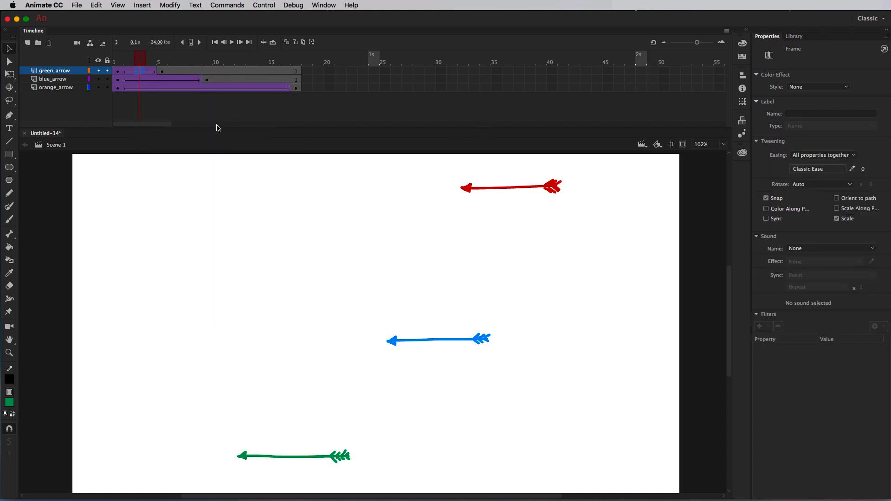
Play the timeline from frame 1 several times to compare the speeds of the three arrows
left_click_drag(143, 61, 116, 60)
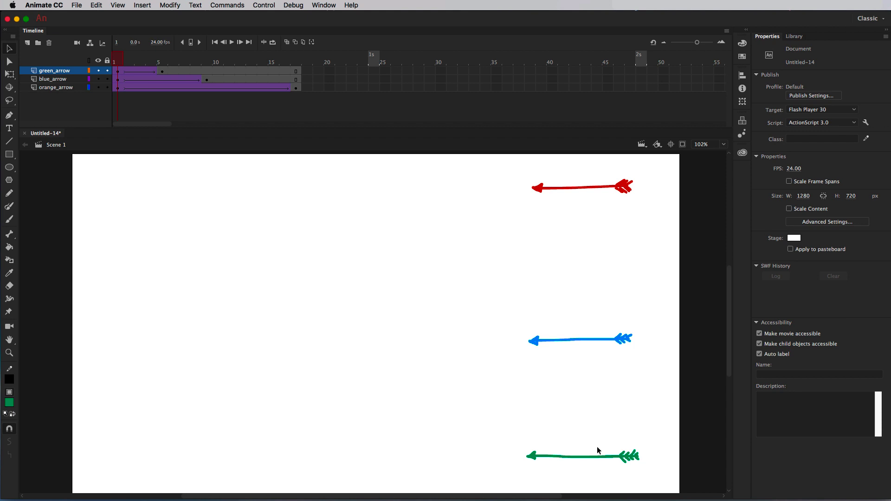
key("Return")
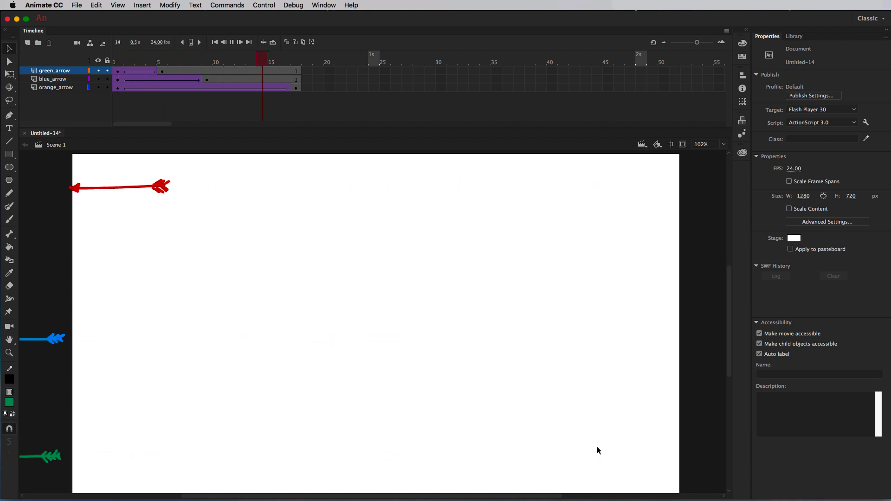
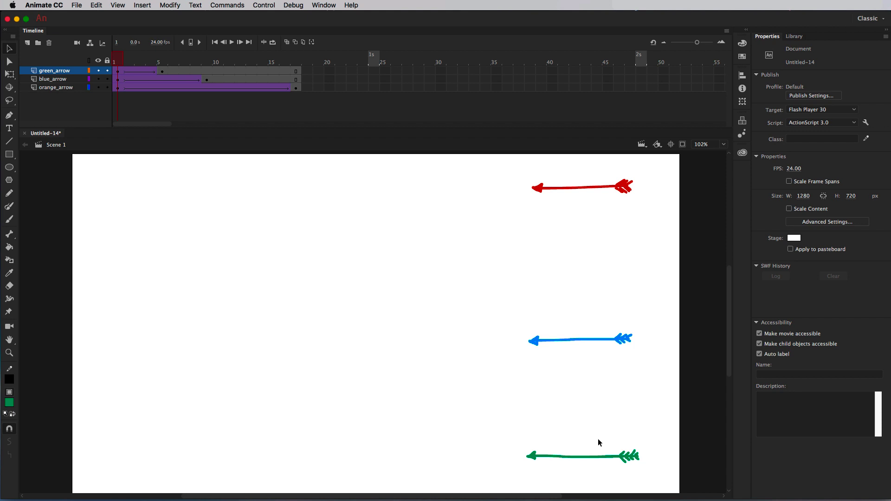
key("Return")
key("Return")
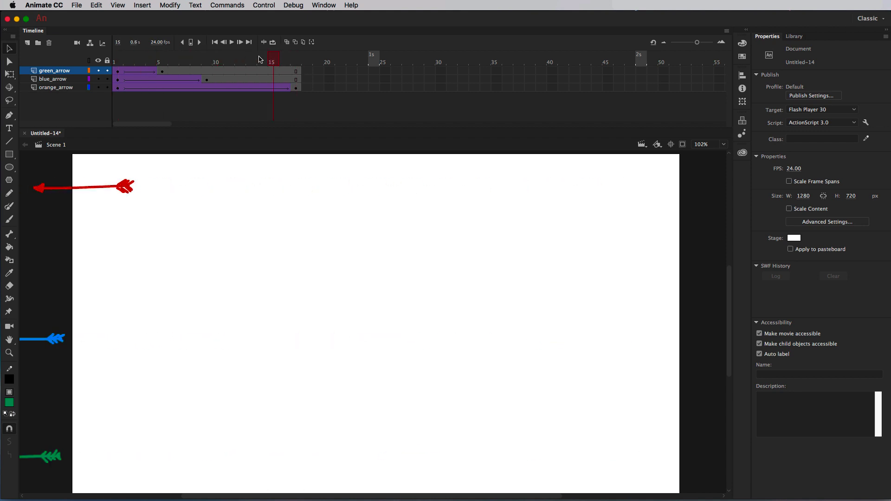
key("Return")
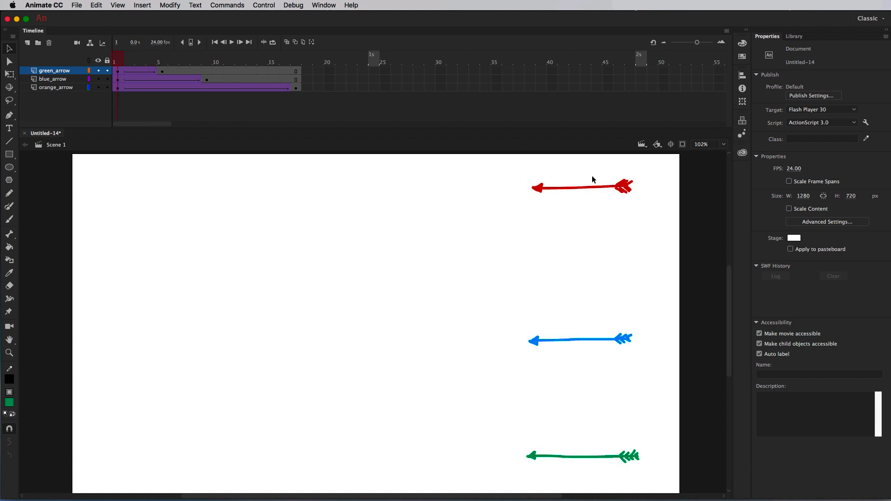
Play the timeline once more and hide the green_arrow, blue_arrow and orange_arrow layers
key("Return")
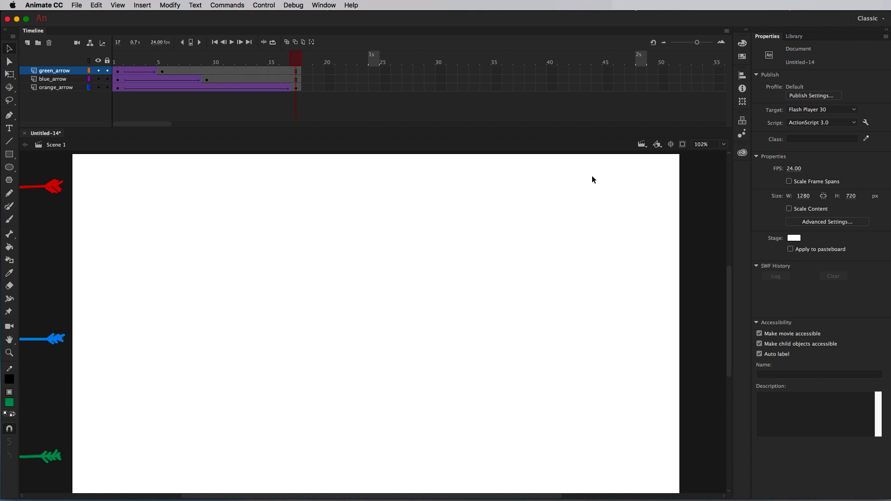
left_click(98, 71)
left_click(98, 79)
left_click(98, 87)
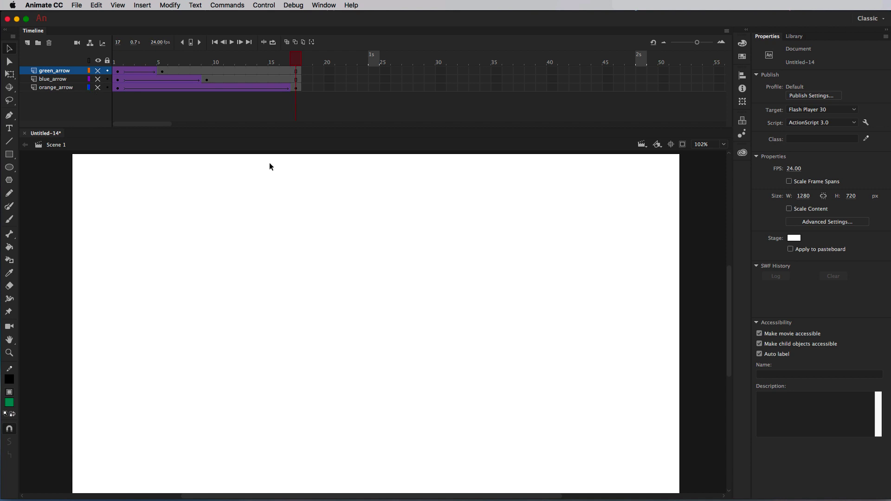
Set the fill colour to a bright pink and activate the Brush tool
left_click(9, 402)
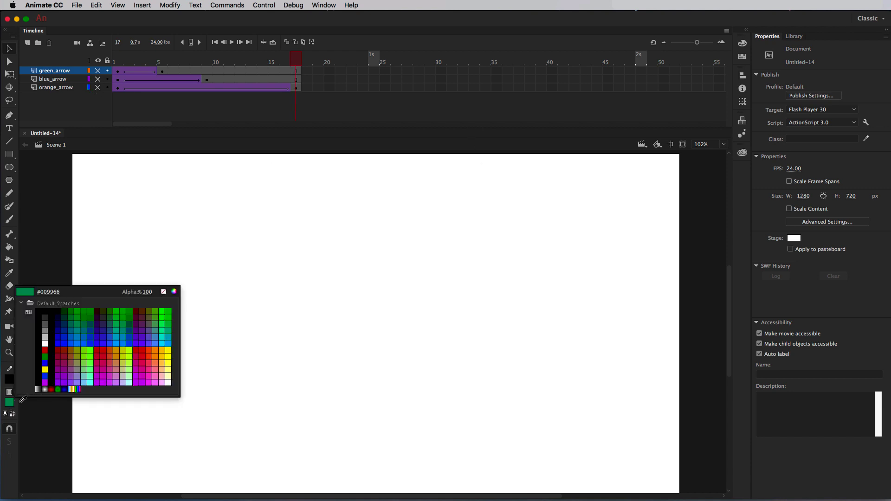
left_click(150, 367)
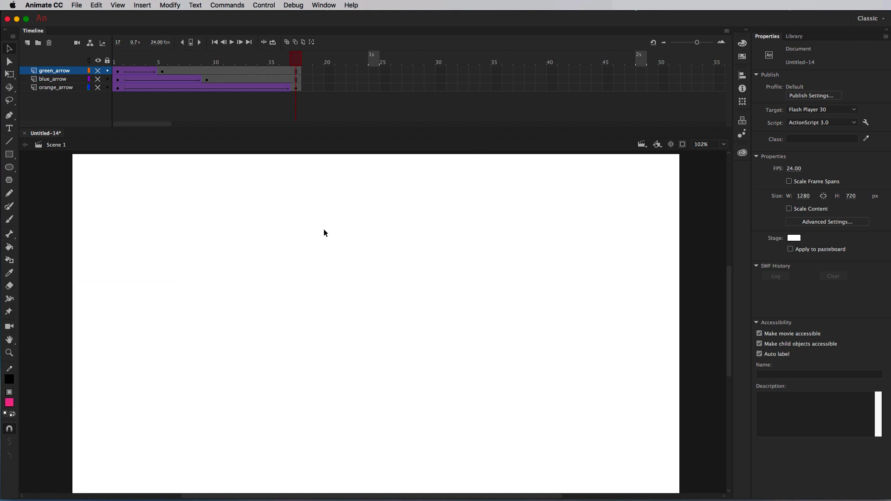
left_click(9, 220)
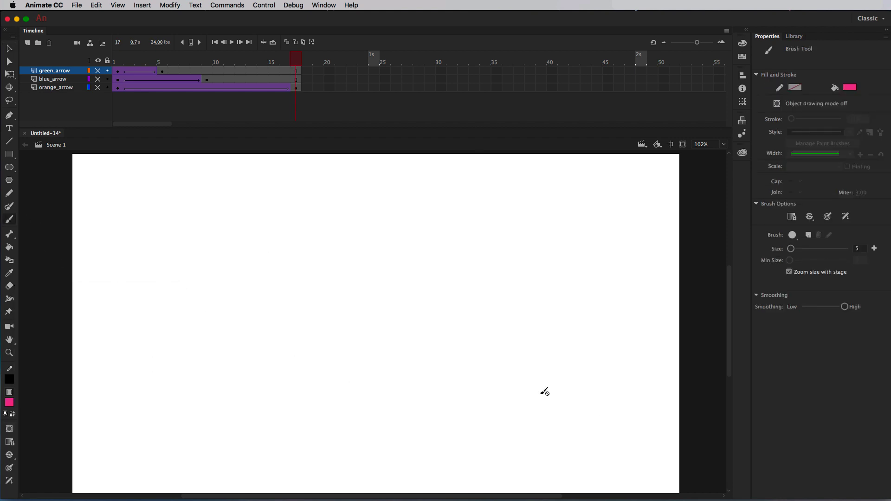
Add a new layer above green_arrow and name it pink_arrow
left_click(28, 43)
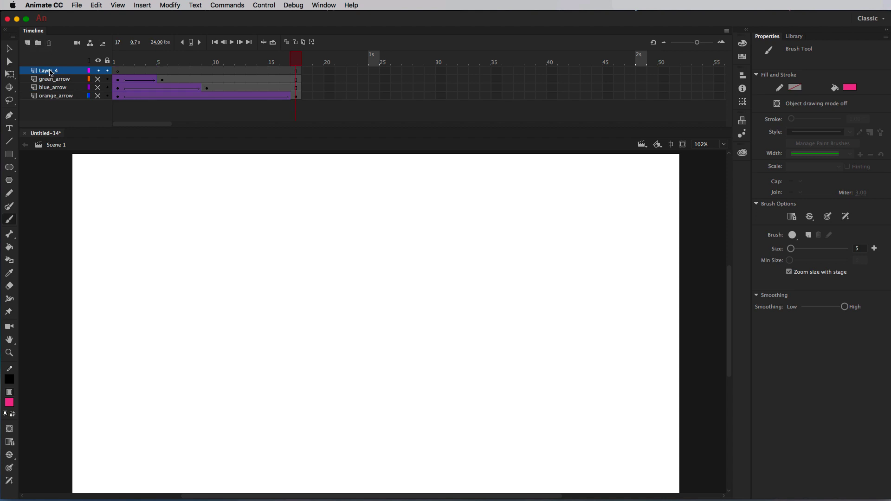
double_click(51, 70)
type("pink_arrow")
key("Return")
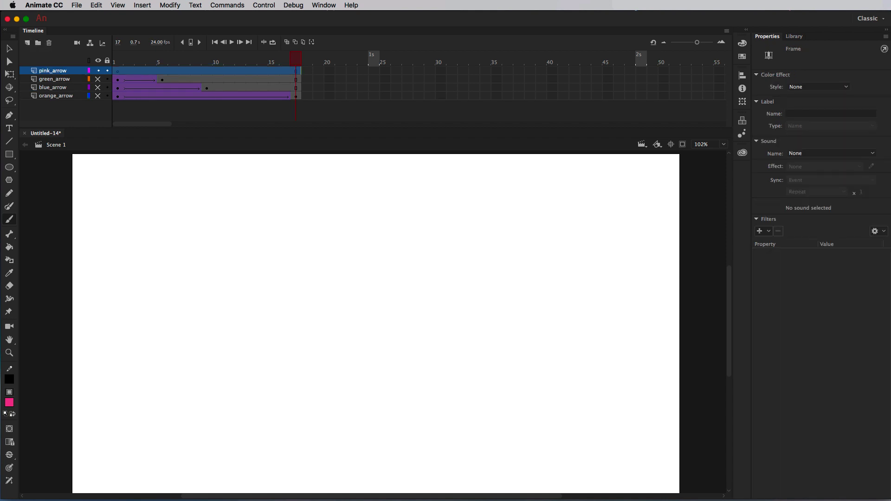
Paint a left-pointing pink arrow with a feathered tail, about 227 px wide, near the stage's lower right on the pink_arrow layer
mouse_move(655, 413)
left_mouse_down()
mouse_move(548, 409)
mouse_move(646, 409)
left_mouse_up()
left_click_drag(547, 408, 553, 410)
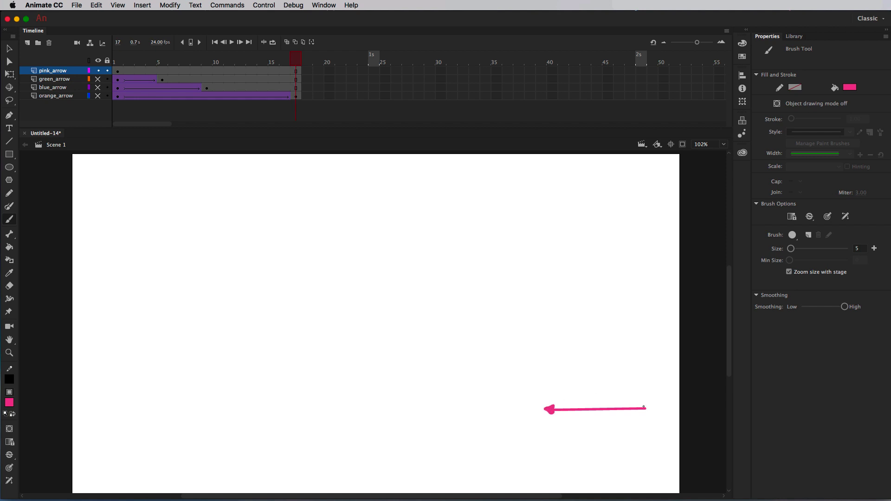
mouse_move(634, 408)
left_mouse_down()
mouse_move(647, 404)
mouse_move(646, 414)
left_mouse_up()
left_click_drag(644, 409, 647, 411)
Insert a keyframe at frame 5 of pink_arrow and move the arrow straight left off the stage to about X -240
key("shift+comma")
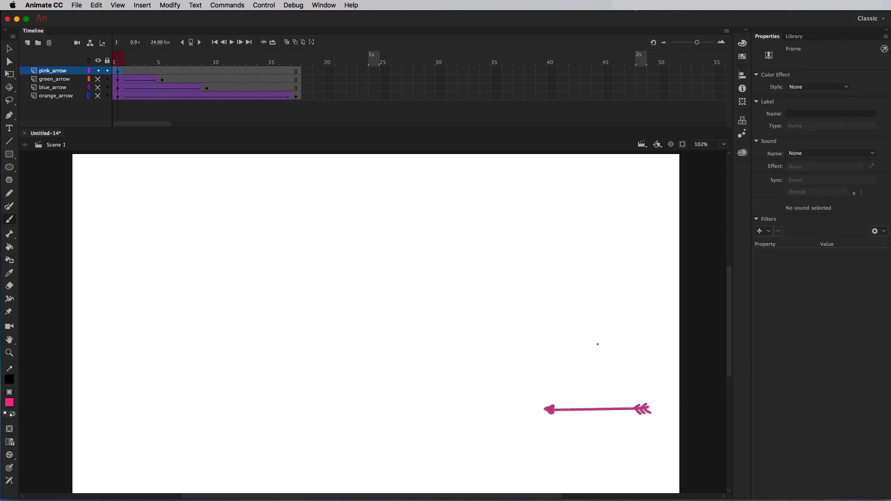
left_click(161, 71)
right_click(164, 74)
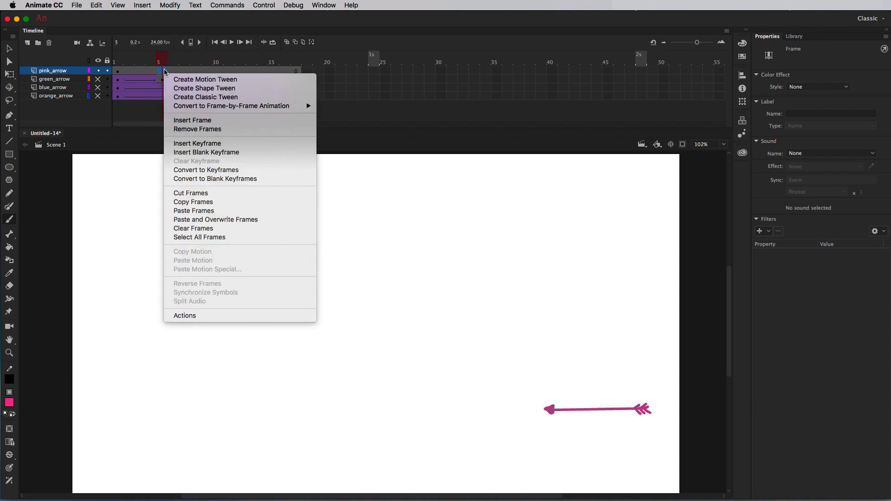
left_click(217, 147)
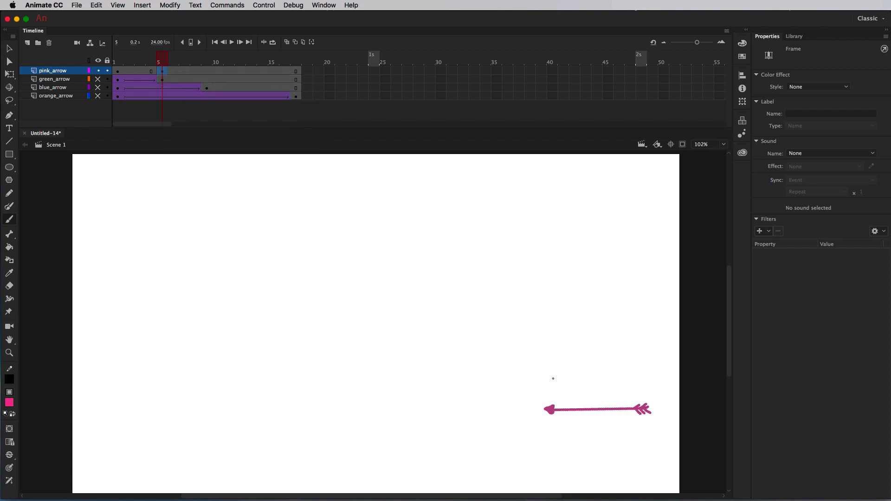
left_click(10, 50)
left_click_drag(648, 412, 60, 353)
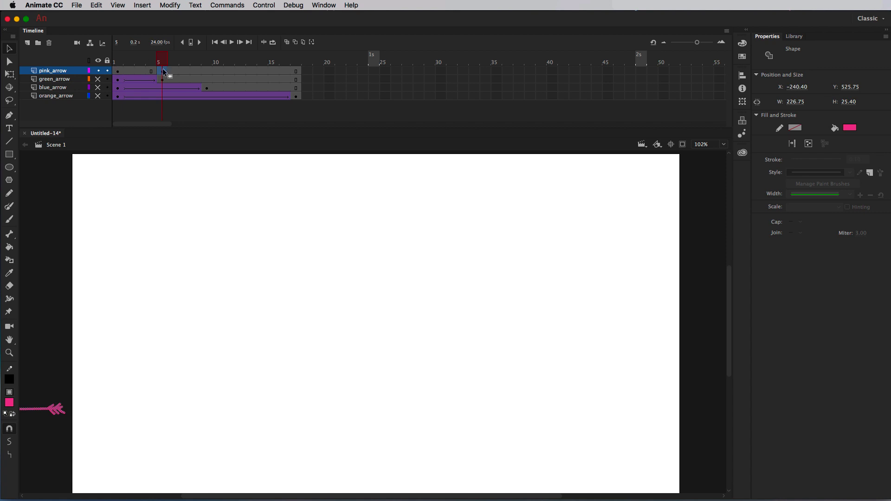
Insert a keyframe at frame 3 of pink_arrow and, with onion skinning on, move the arrow straight left to about X 369
left_click(138, 71)
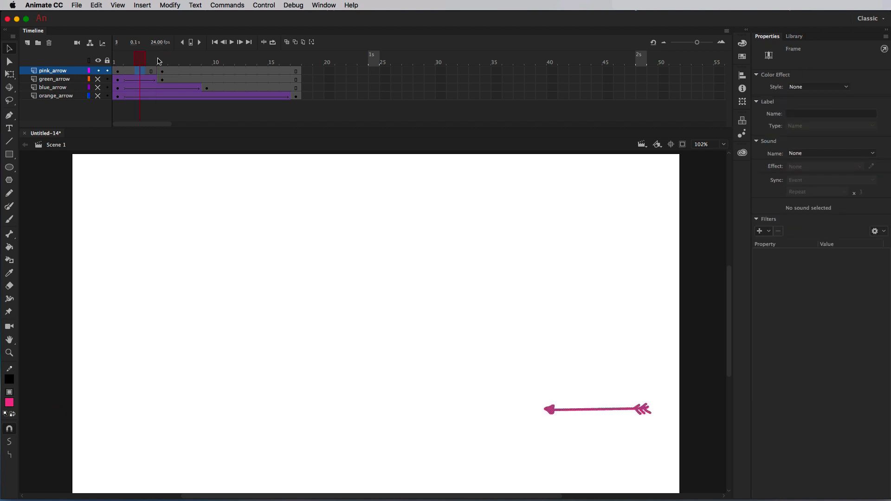
right_click(141, 70)
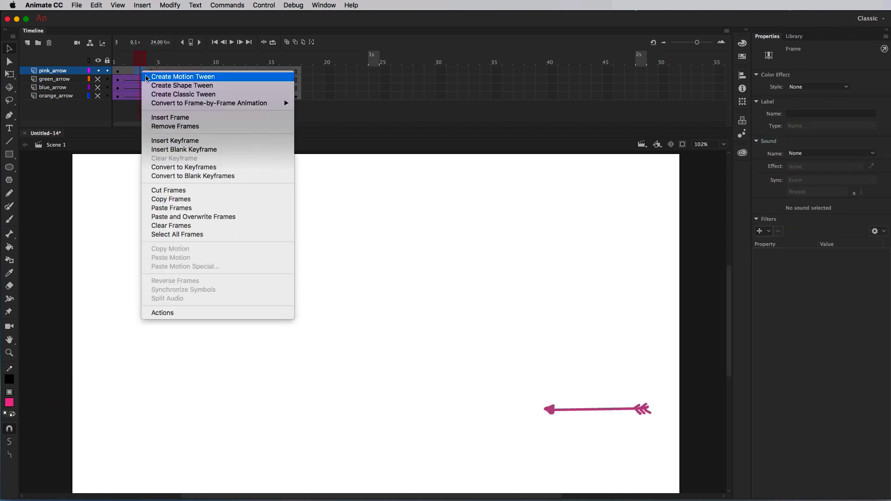
left_click(209, 142)
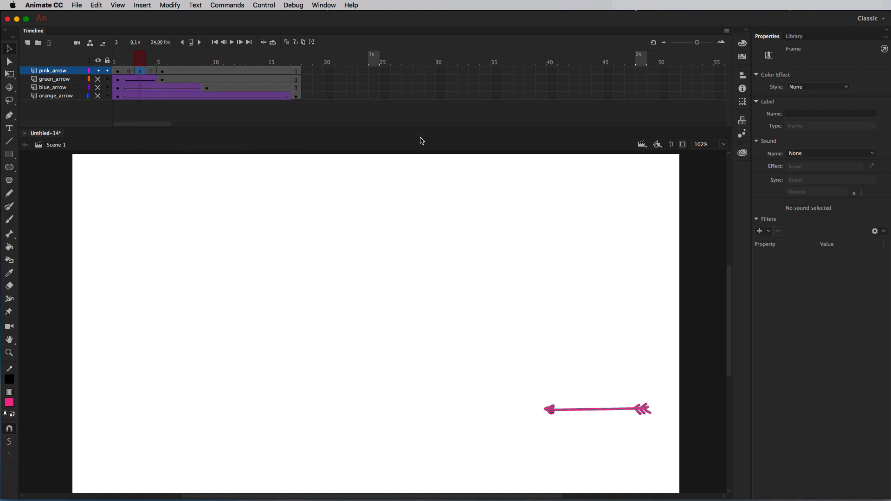
left_click(287, 41)
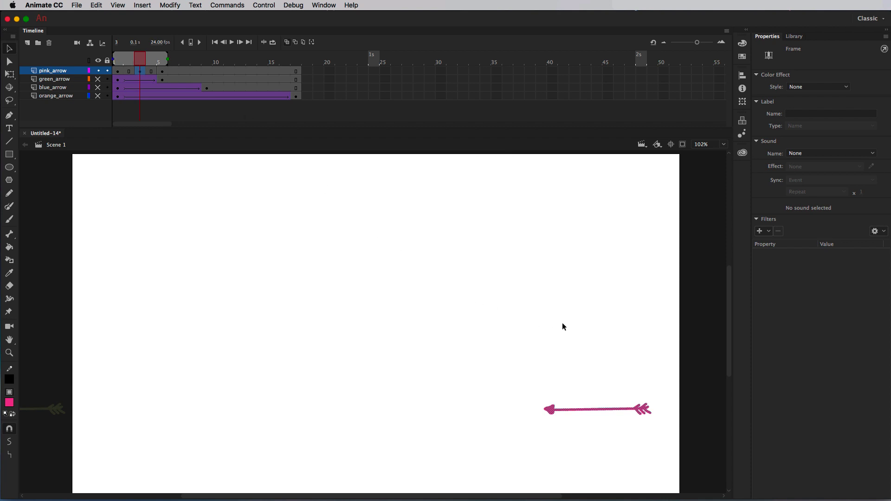
key("super+minus")
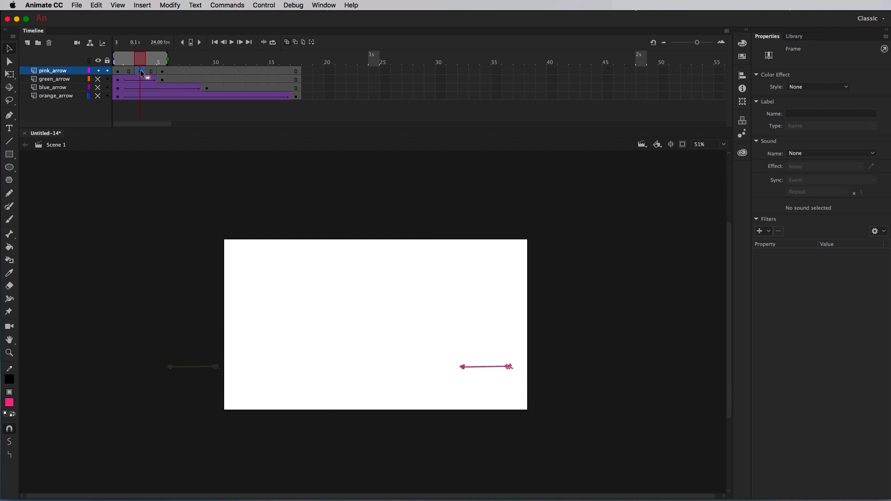
left_click_drag(509, 369, 361, 346)
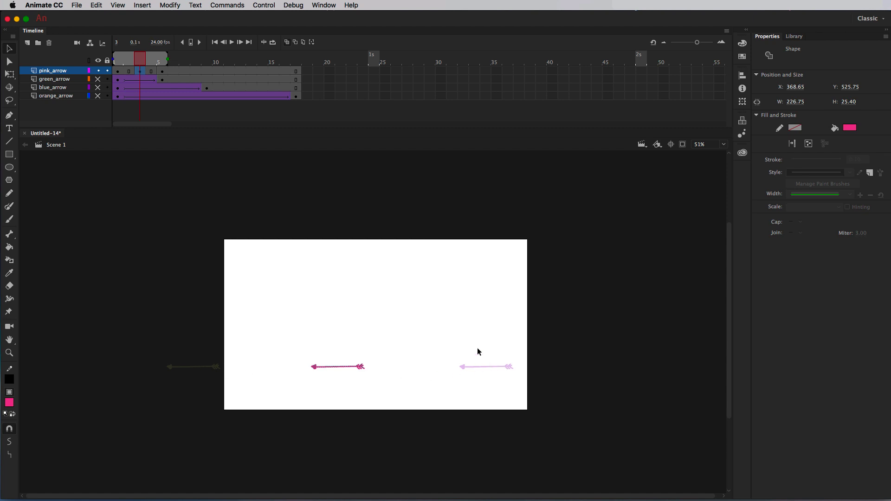
Limit the onion skin range to frame 3, insert a keyframe at frame 2 and move the pink arrow left to about X 689
left_click(128, 71)
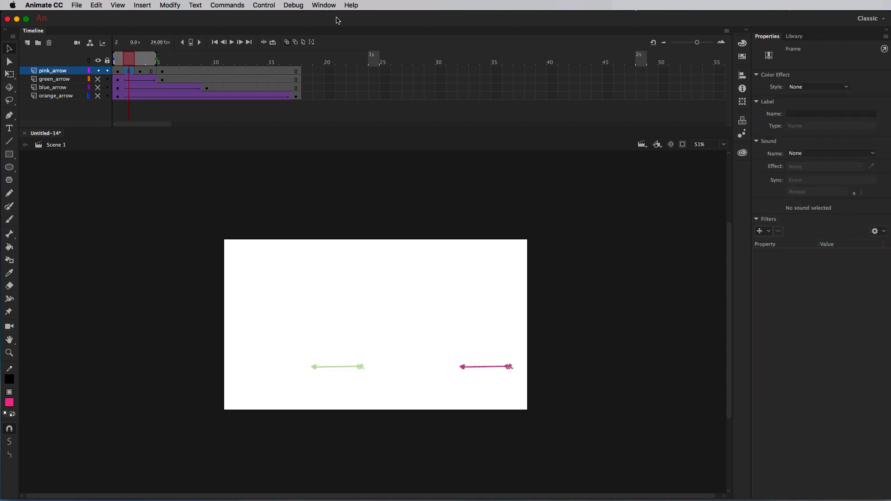
left_click_drag(157, 59, 145, 59)
key("F6")
left_click_drag(510, 368, 437, 358)
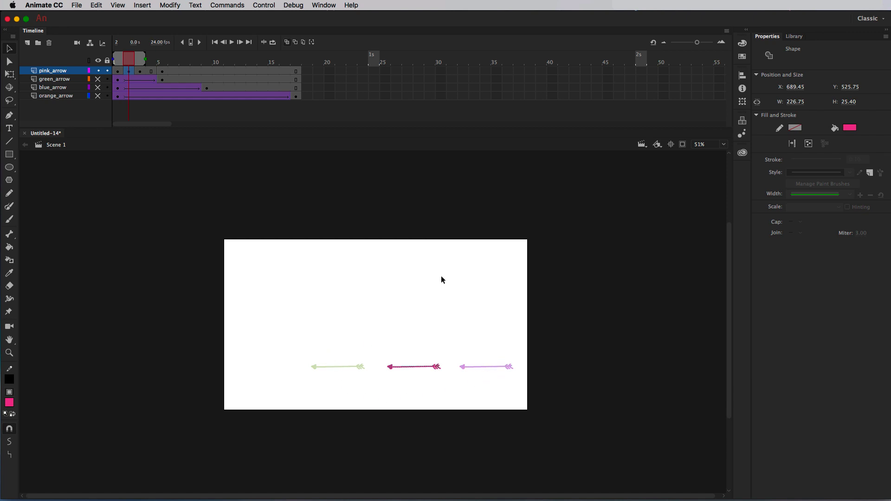
Start the onion skin range at frame 3, insert a keyframe at frame 4 and move the pink arrow left to about X 65
key("period")
key("period")
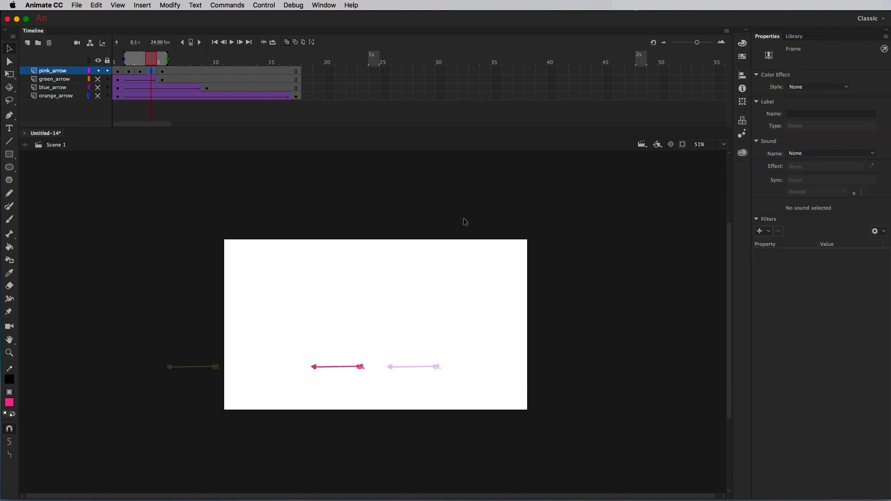
left_click_drag(124, 60, 151, 60)
key("F6")
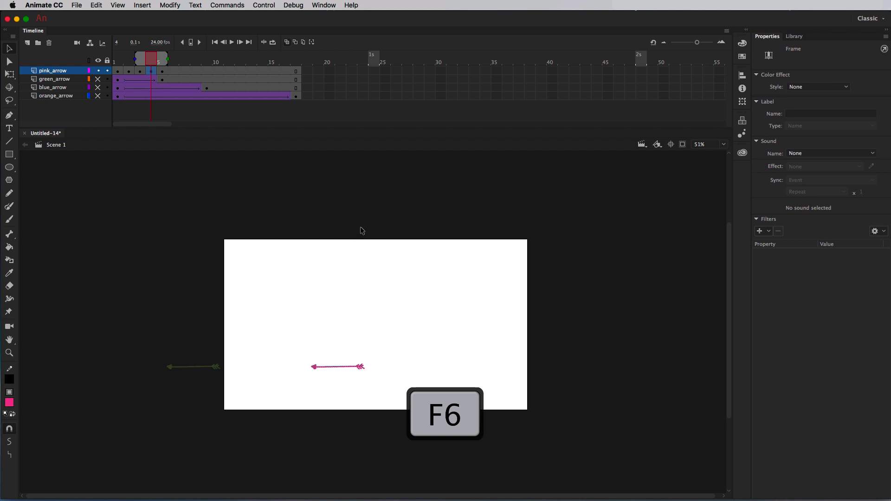
left_click(361, 367)
left_click_drag(361, 368, 289, 368)
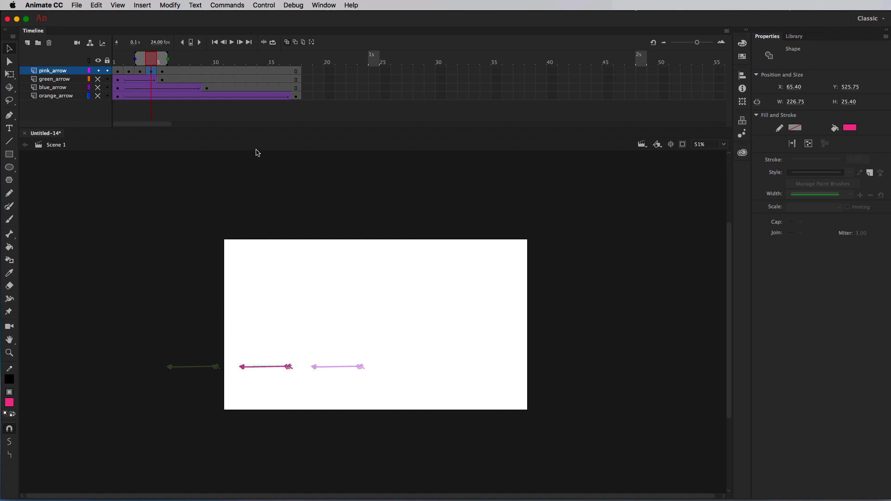
Play and scrub the pink arrow's frames, showing the green_arrow layer to compare the two motions
key("Return")
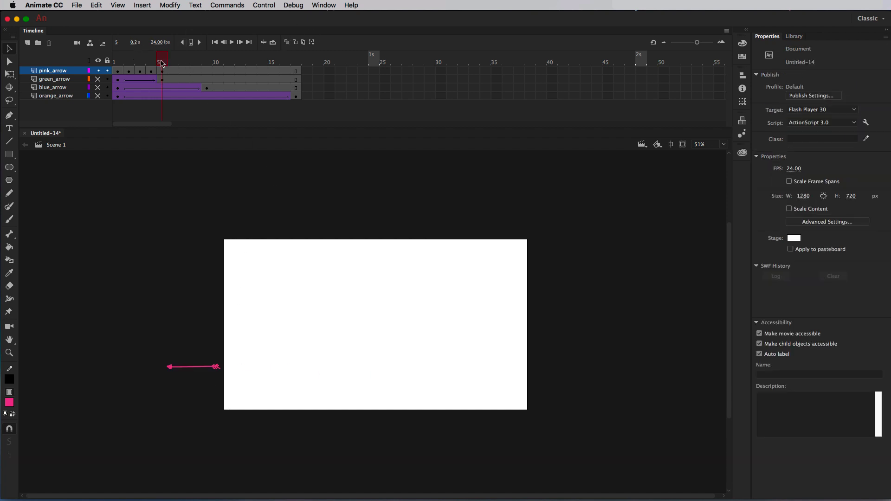
left_click(138, 71)
left_click_drag(138, 73, 112, 75)
left_click(97, 78)
mouse_move(125, 62)
left_mouse_down()
mouse_move(173, 62)
mouse_move(117, 62)
left_mouse_up()
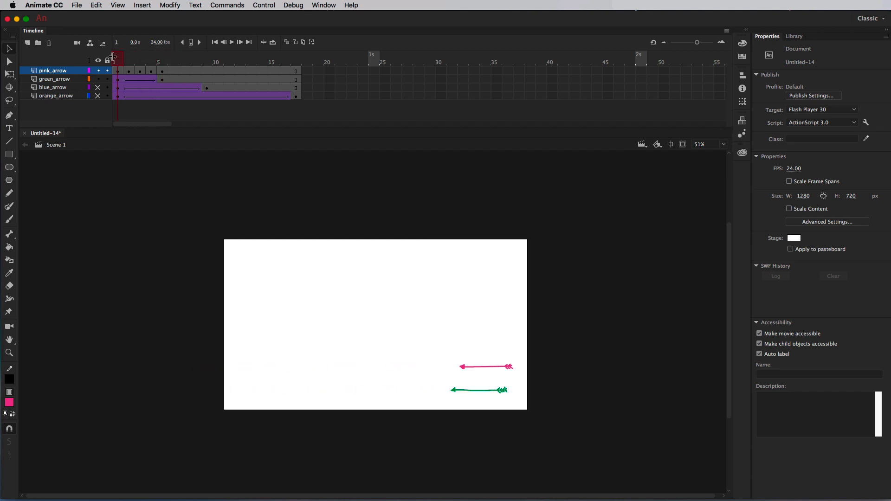
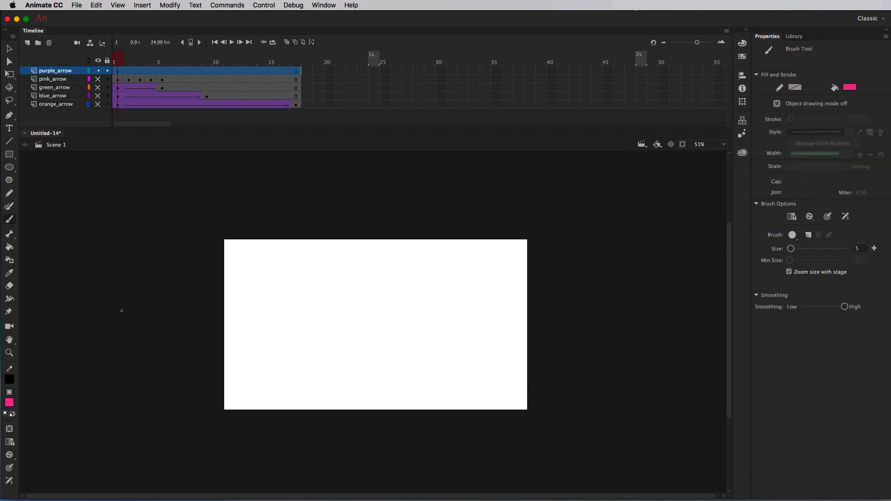
Choose a purple fill and paint a left-pointing arrow about 233 px wide near the stage's upper right on purple_arrow
left_click(9, 402)
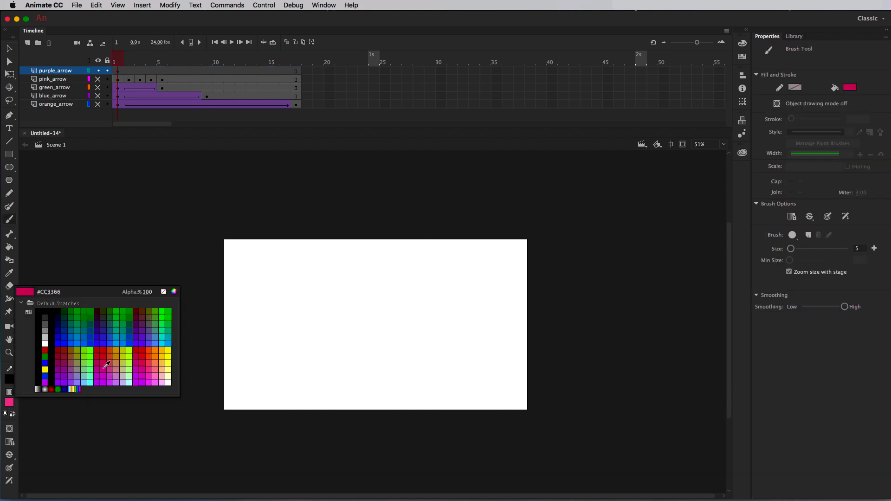
left_click(67, 378)
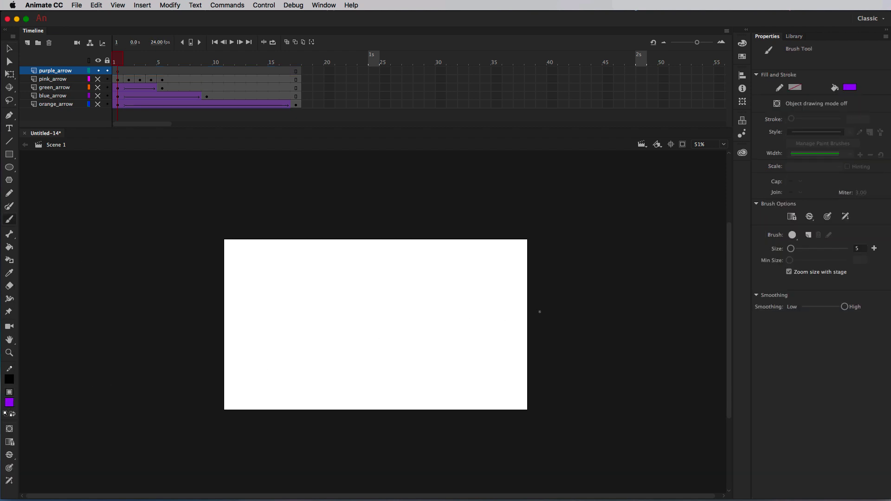
key("super+equal")
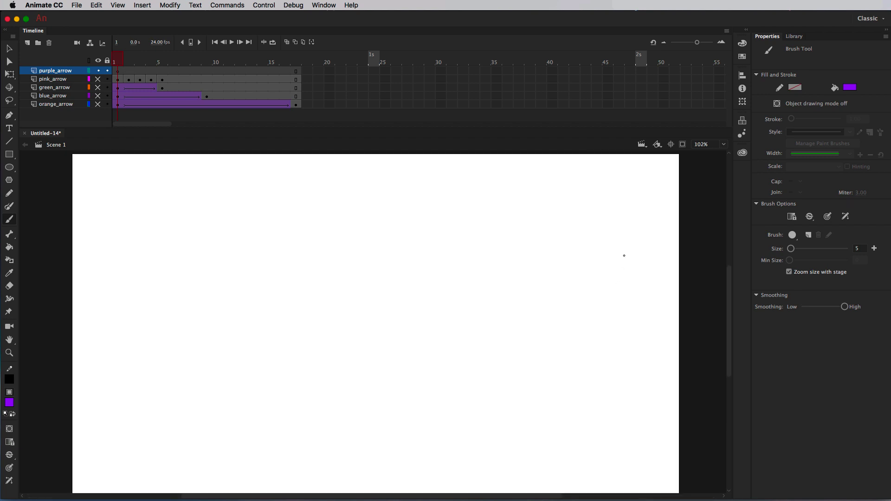
left_click_drag(641, 244, 538, 243)
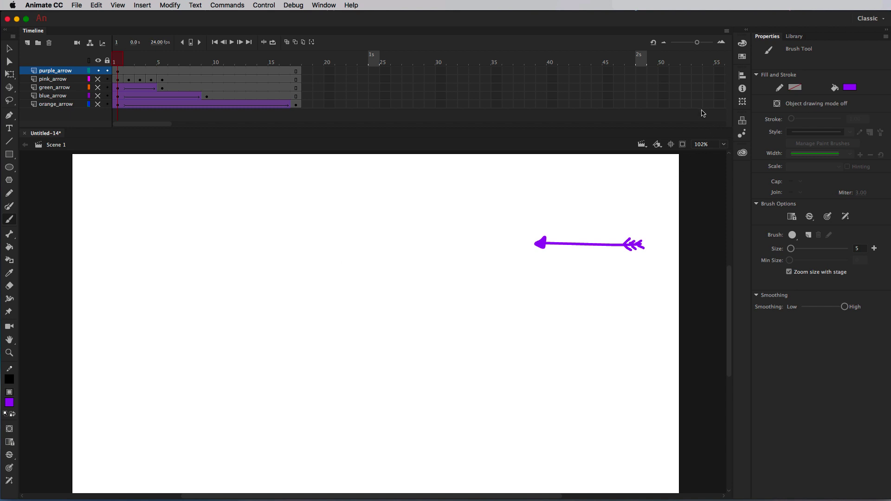
Insert a keyframe at frame 9 of purple_arrow and move the arrow straight left off the stage to about X -240
left_click(207, 70)
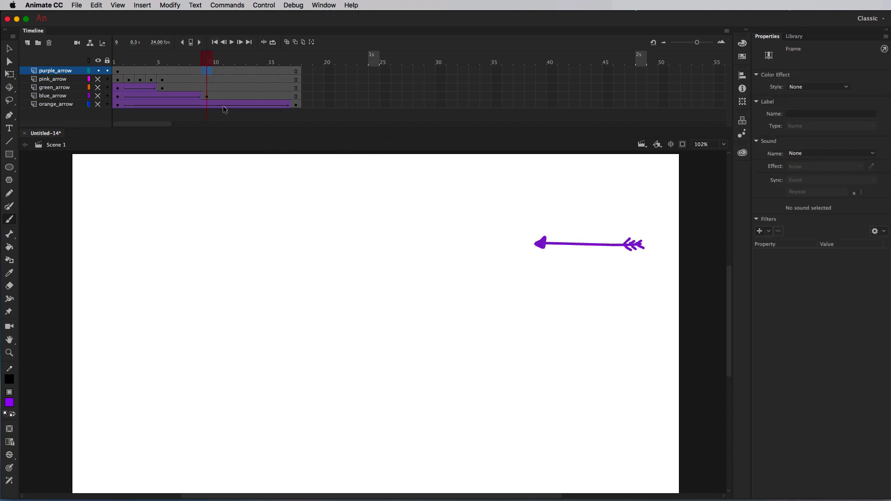
right_click(208, 71)
left_click(241, 143)
left_click(10, 50)
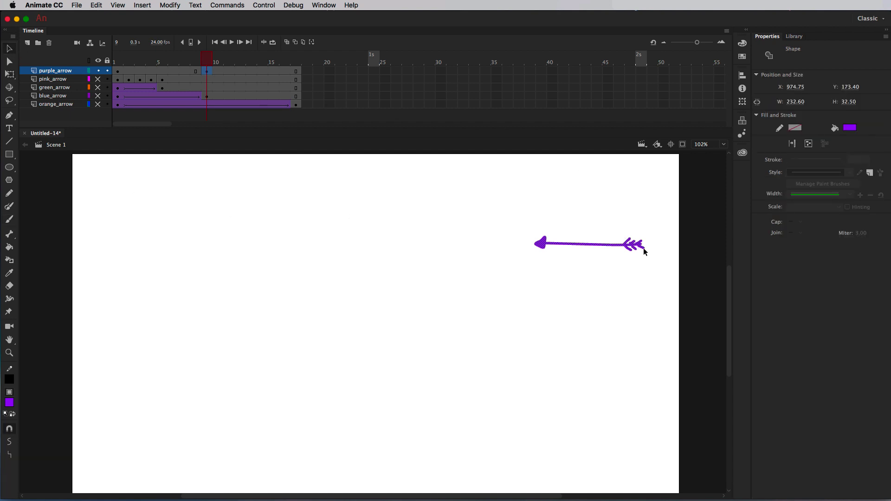
left_click_drag(639, 246, 66, 216)
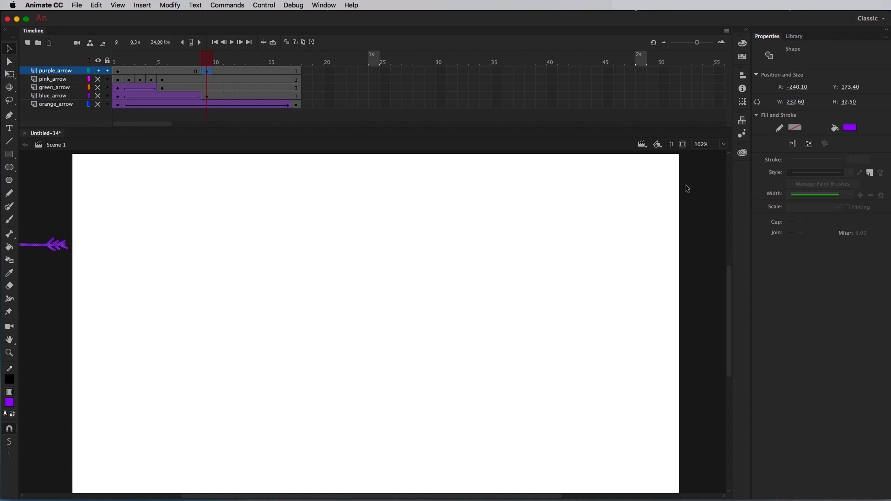
Check the purple arrow's start and end positions at frames 1 and 9
left_click(119, 69)
left_click(114, 63)
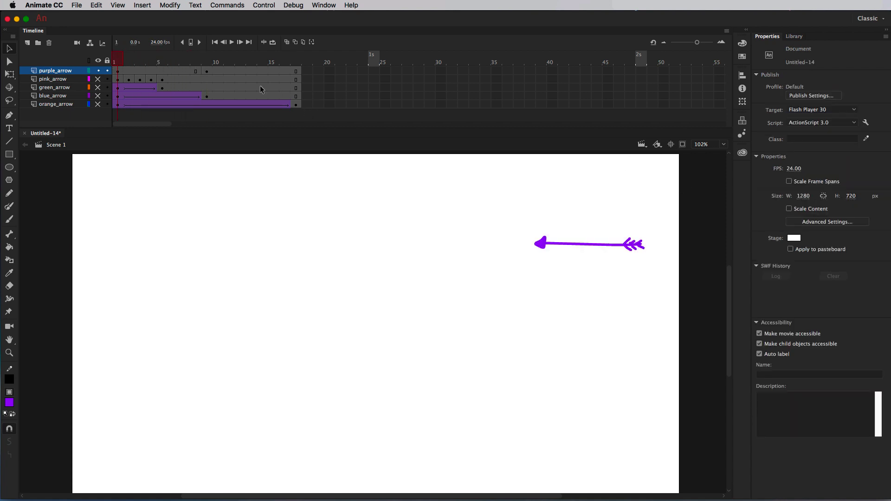
left_click(206, 63)
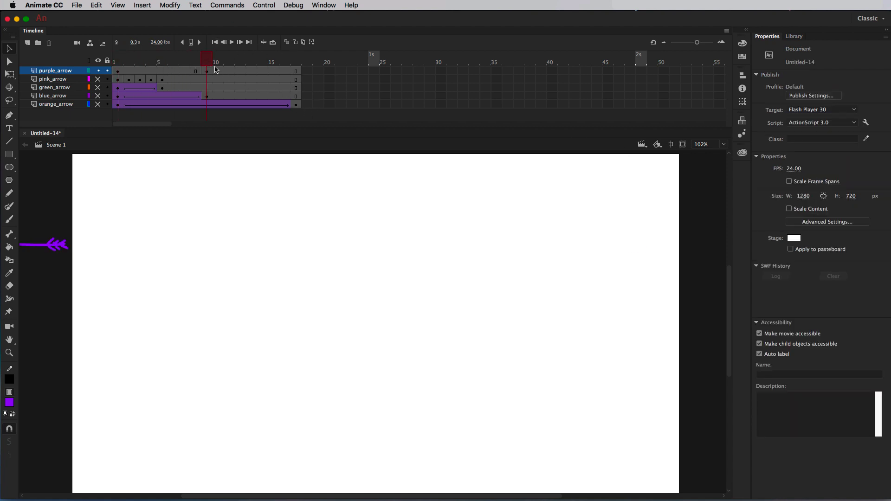
Insert a keyframe at frame 5 of the purple_arrow layer
left_click(162, 70)
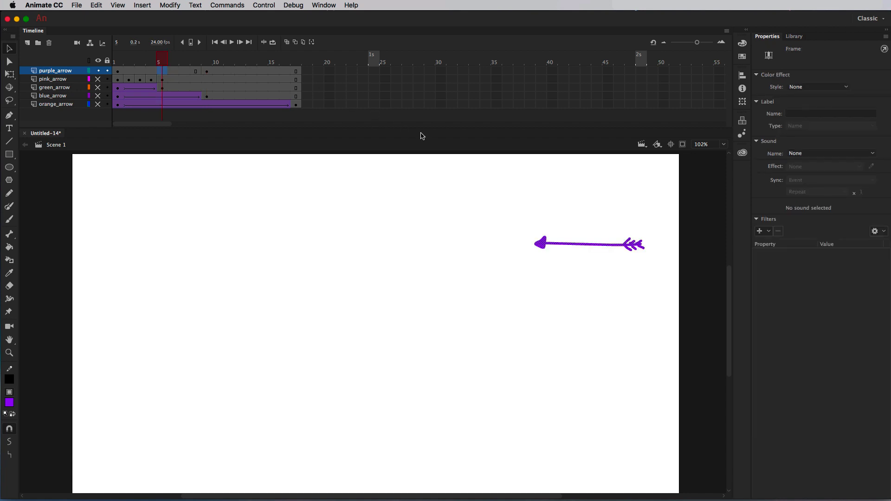
right_click(163, 71)
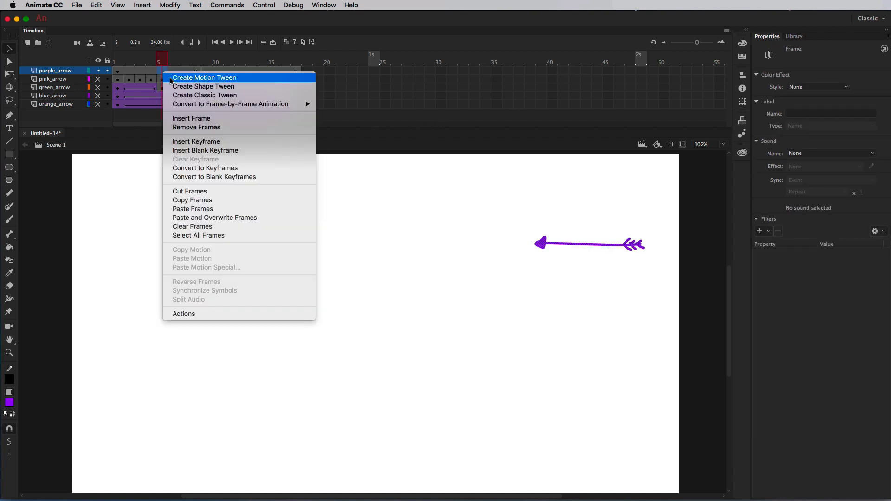
left_click(218, 144)
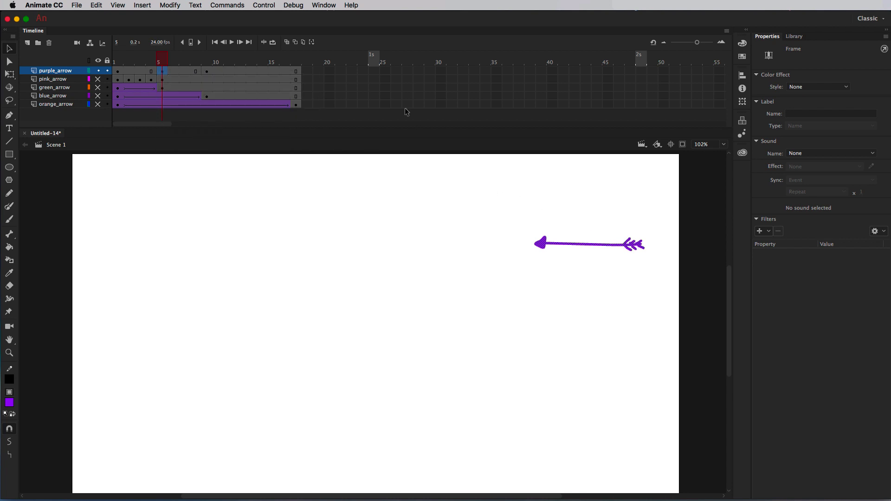
Turn on onion skinning over frames 1 to 17 and move frame 5's purple arrow straight left to about X 382, midway between its end positions
left_click(287, 43)
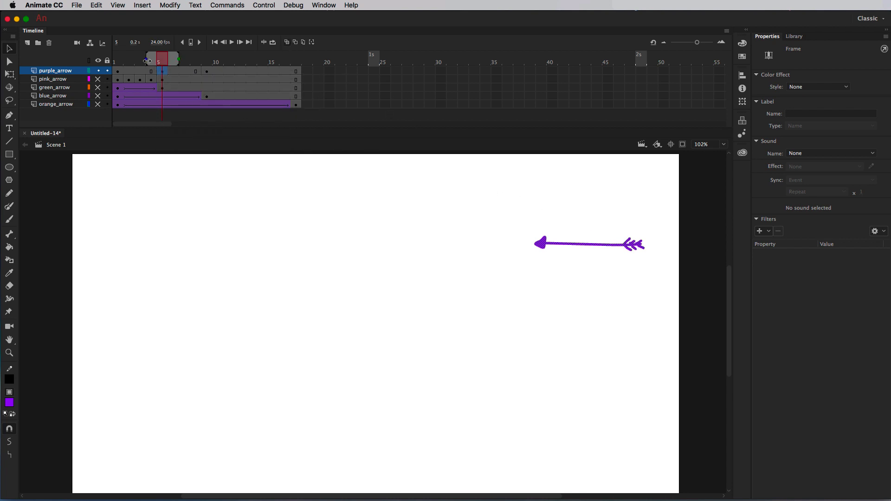
left_click_drag(148, 61, 96, 59)
mouse_move(183, 56)
left_mouse_down()
mouse_move(223, 58)
mouse_move(201, 61)
left_mouse_up()
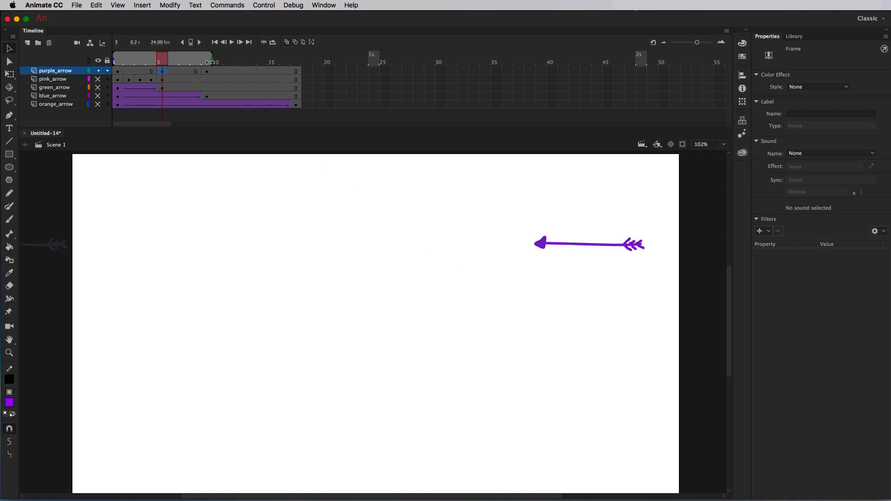
key("super+minus")
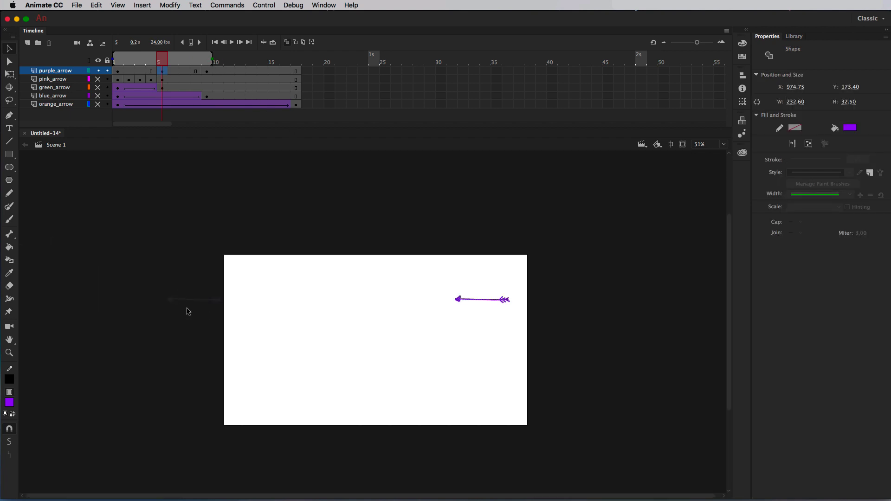
left_click_drag(212, 58, 331, 58)
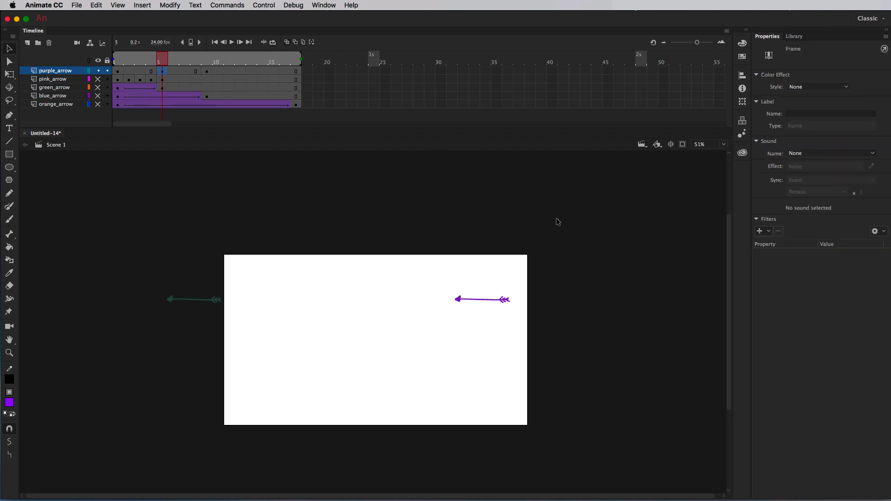
left_click_drag(507, 305, 368, 285)
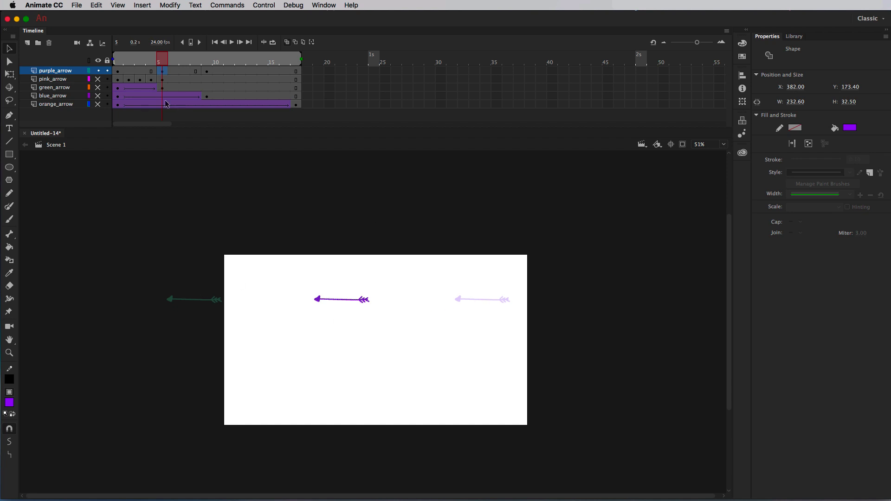
Add a keyframe at frame 3 of purple_arrow and, using a narrower onion-skin range, move the arrow straight left to about X 673
left_click(140, 70)
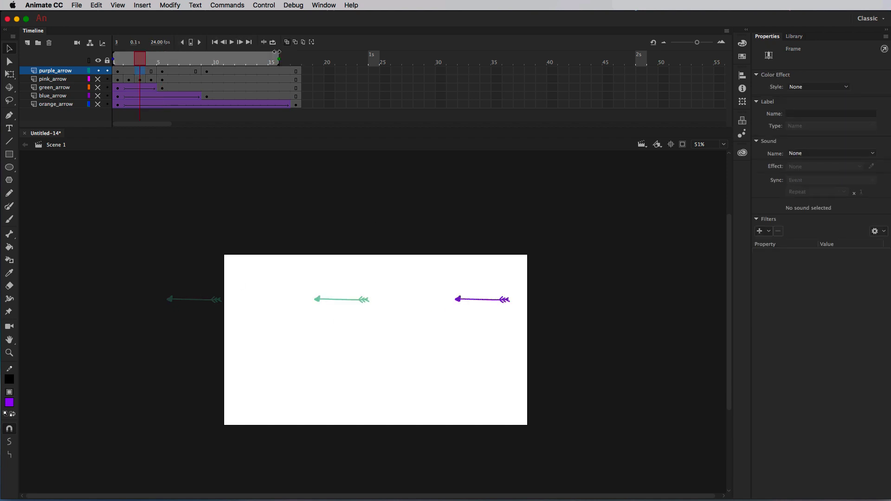
left_click_drag(279, 58, 167, 58)
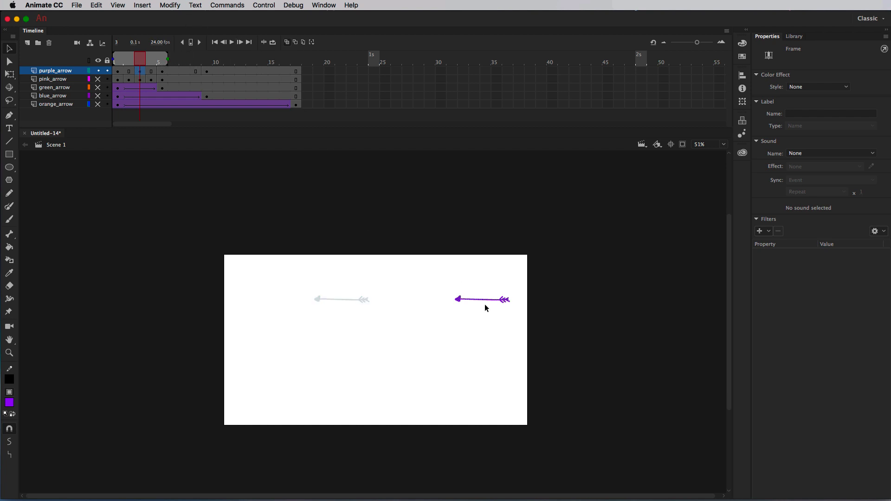
left_click_drag(509, 301, 438, 293)
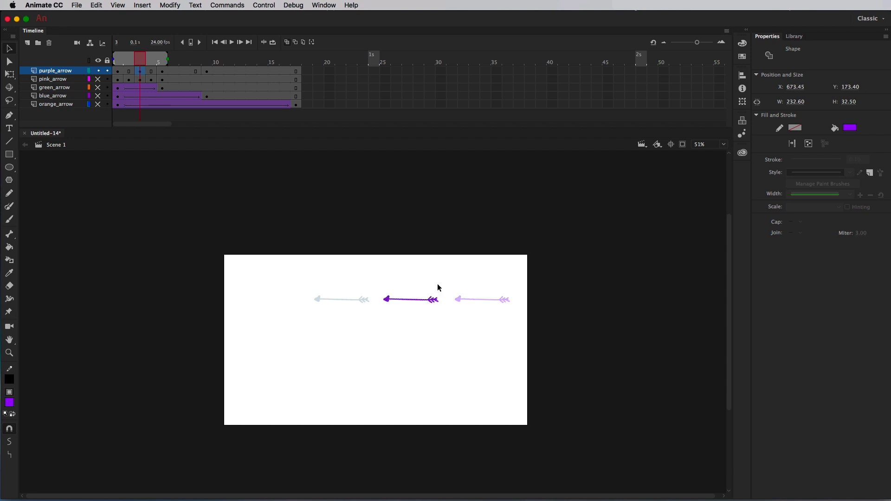
Add a keyframe at frame 7 of purple_arrow and move the arrow straight left to about X 75, between its onion-skinned neighbours
left_click(183, 71)
left_click_drag(157, 56, 158, 57)
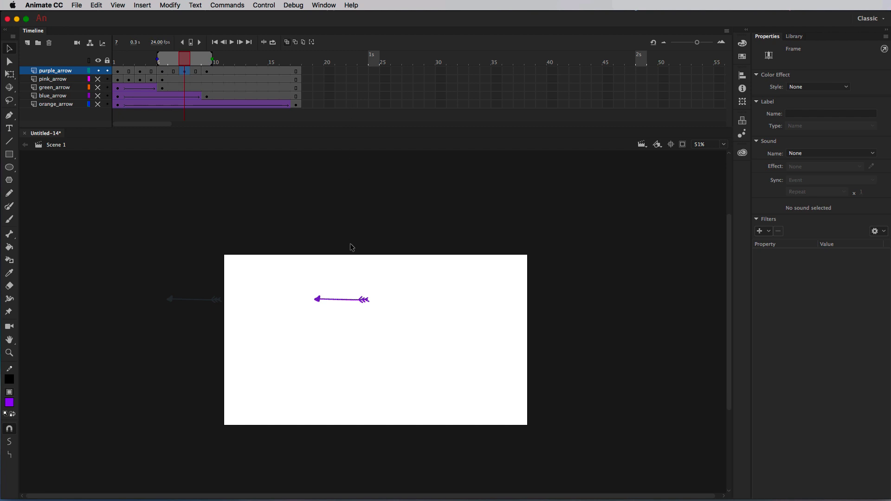
left_click(337, 298)
left_click_drag(337, 298, 261, 295)
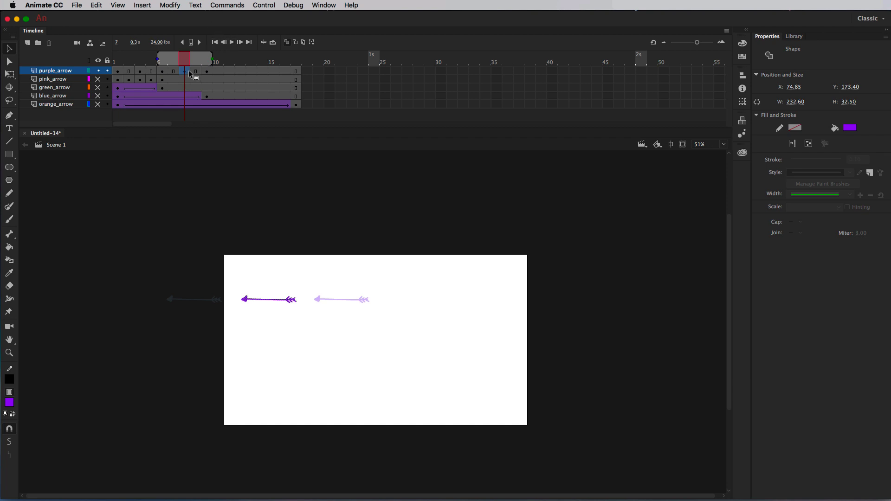
Add a keyframe at frame 2 of purple_arrow and move the arrow straight left to about X 824, overlapping both onion-skinned neighbours
left_click_drag(186, 59, 113, 59)
key("alt+shift+o")
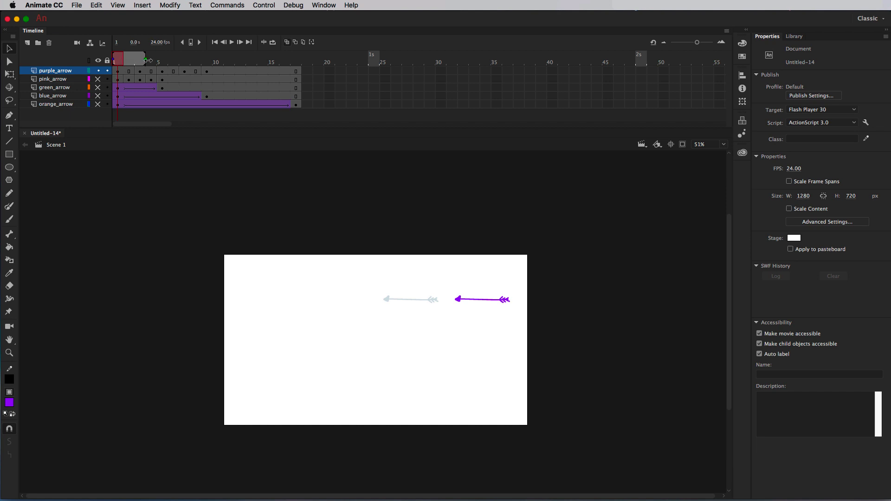
left_click(129, 71)
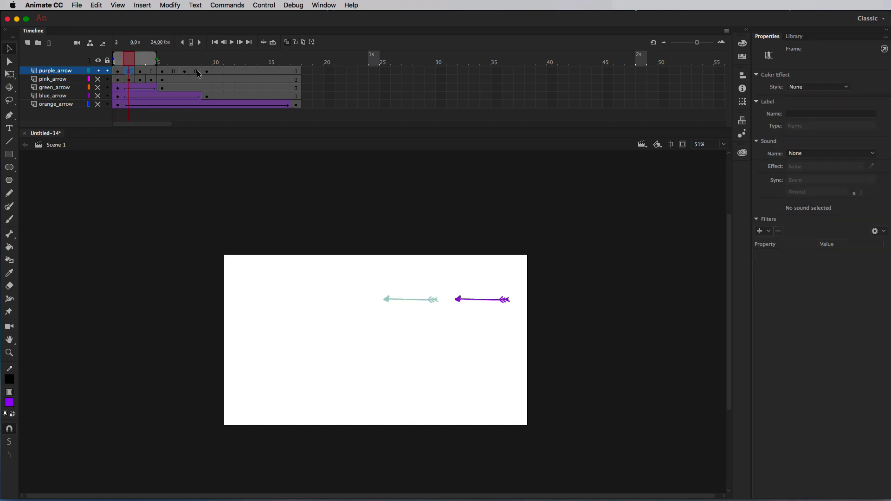
left_click_drag(147, 59, 145, 59)
left_click(504, 302)
left_click_drag(504, 301, 468, 299)
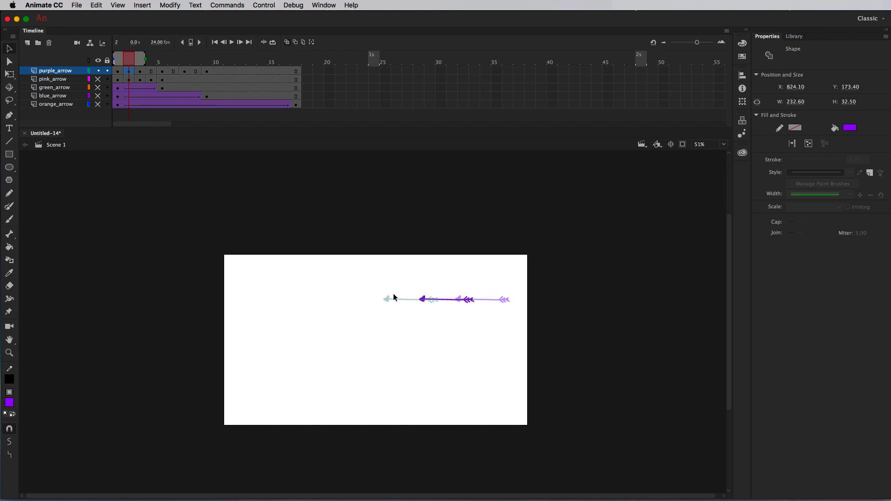
Add a keyframe at frame 4 of purple_arrow and move the arrow straight left to about X 527, midway between frames 3 and 5
left_click(151, 71)
mouse_move(123, 59)
left_mouse_down()
mouse_move(114, 59)
mouse_move(135, 59)
left_mouse_up()
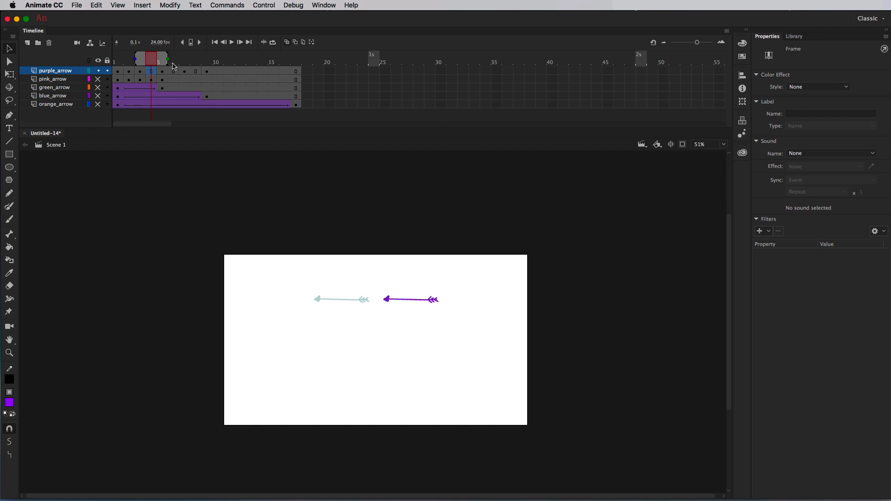
left_click(432, 301)
left_click_drag(433, 301, 397, 295)
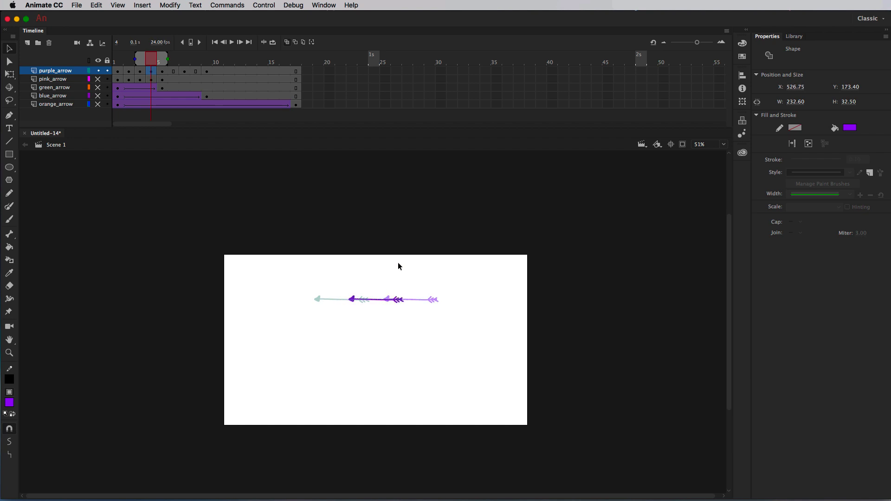
Add purple_arrow keyframes at frames 6 and 8, move the arrow to about X 231 and X -82 respectively, and turn off onion skinning
left_click(174, 72)
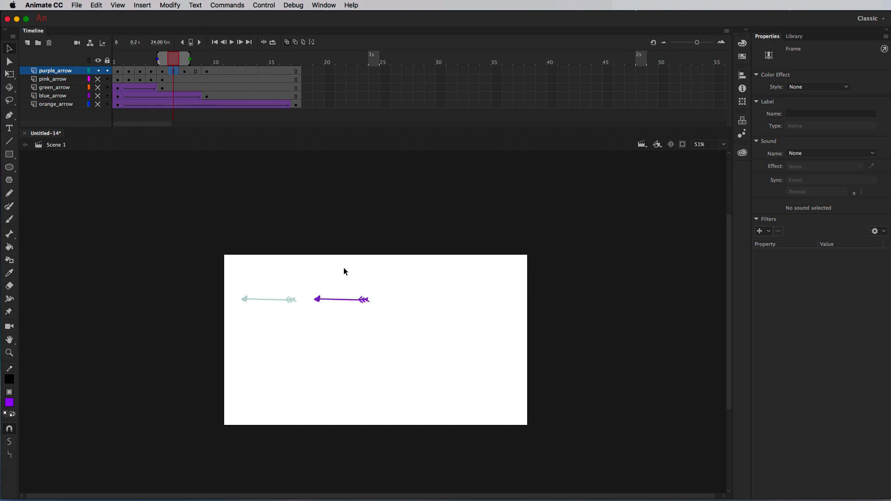
left_click_drag(364, 301, 330, 303)
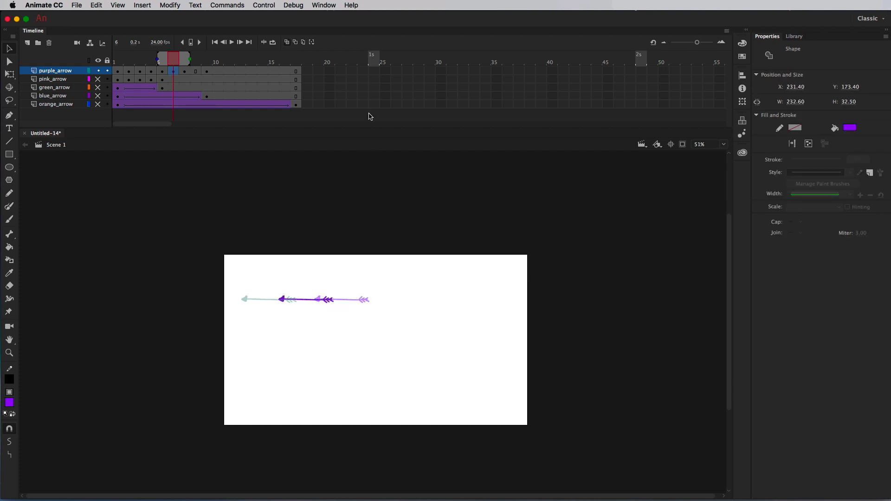
left_click(211, 72)
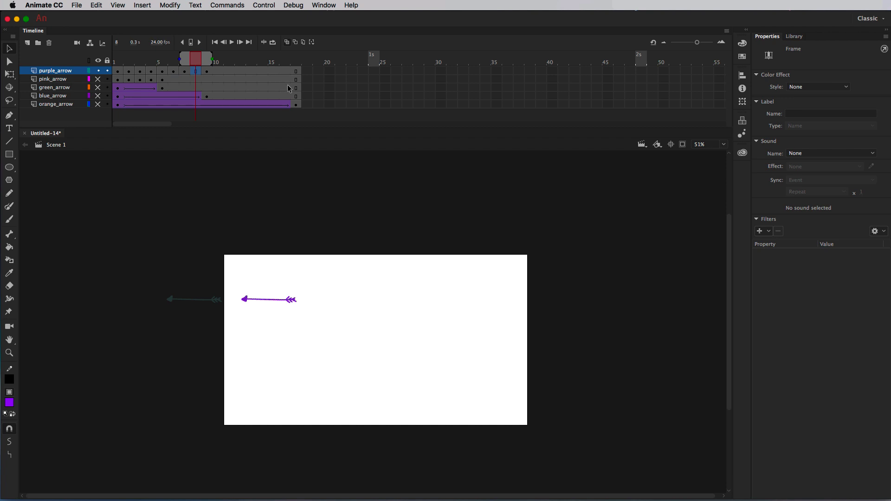
left_click_drag(292, 301, 254, 299)
left_click(286, 42)
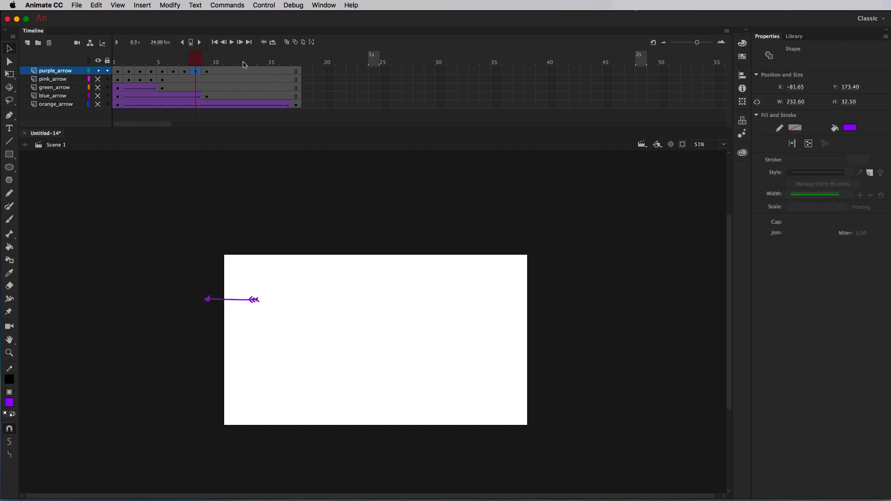
Play the purple arrow's animation, show the blue_arrow layer, and scrub back to the start to compare both motions
key("Return")
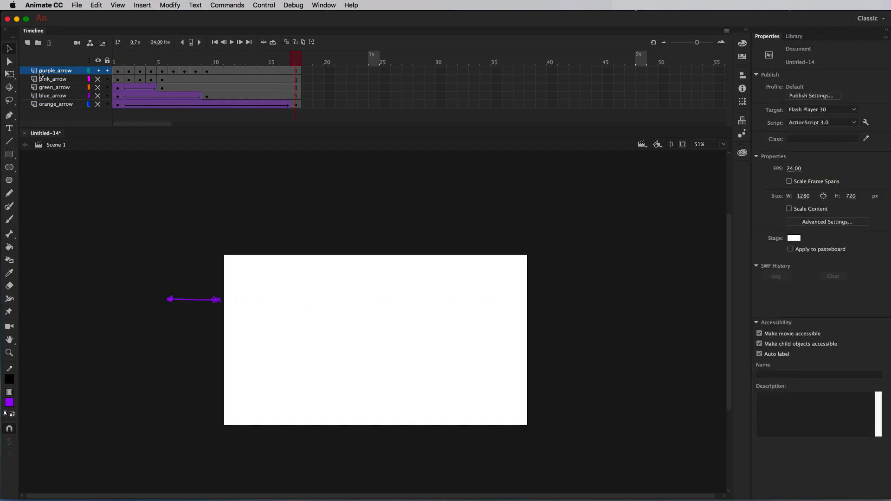
left_click(99, 96)
left_click_drag(284, 60, 117, 65)
left_click(128, 58)
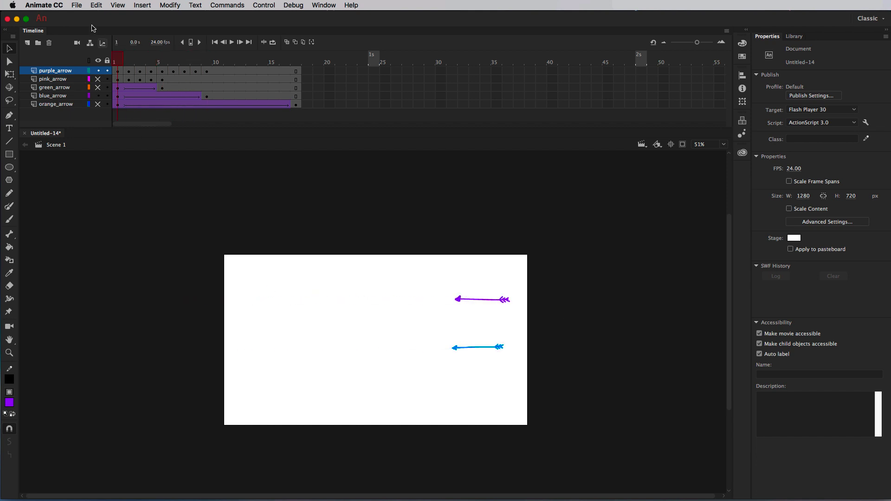
Start saving the document and choose the Unit 02 folder inside _Animate Files in Documents
left_click(77, 5)
left_click(93, 85)
left_click(322, 175)
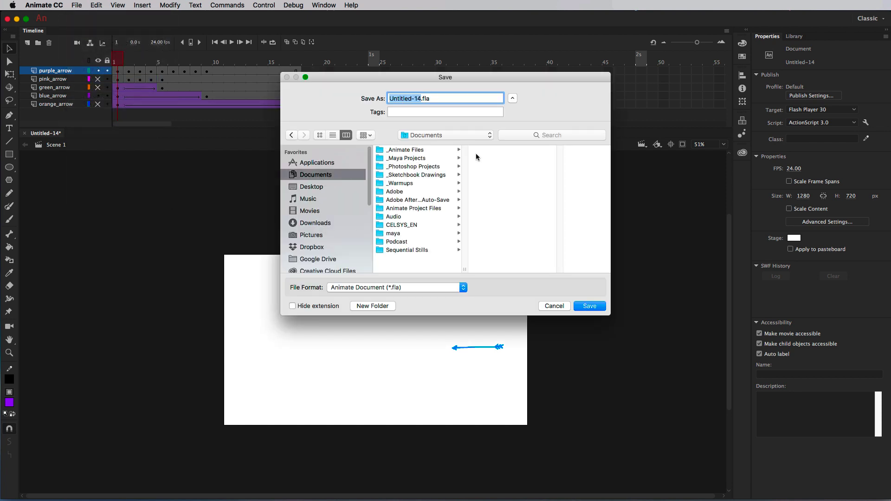
left_click(420, 151)
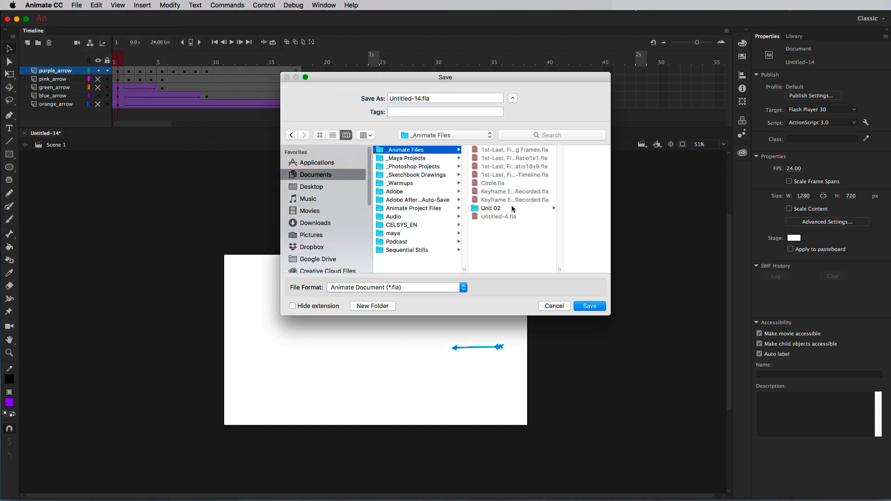
left_click(493, 208)
Name the file "1st-Last, First-Intro to Timing.fla" and save it
key("Tab")
key("BackSpace")
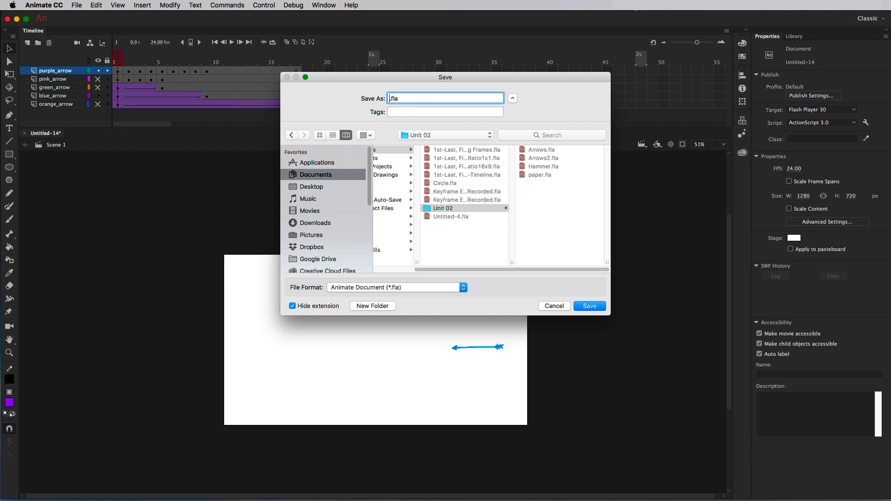
type("Intro to T")
type("iming")
type("1st")
type("-Last, F")
type("irst-")
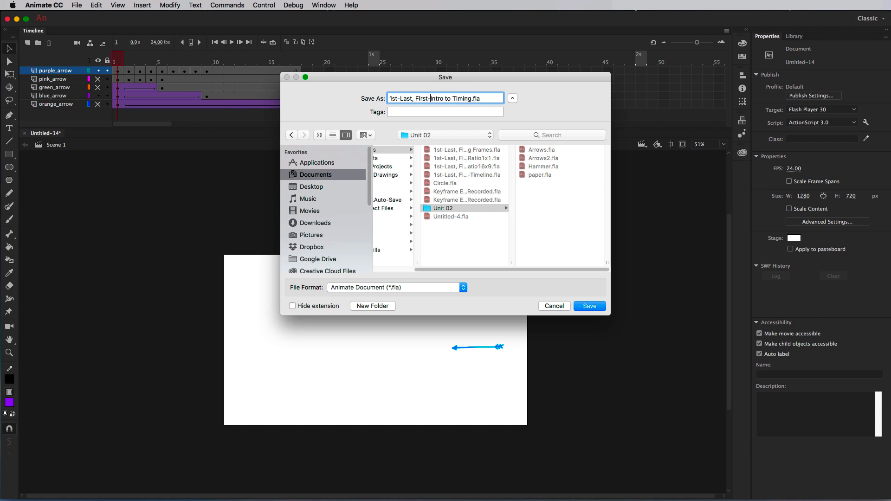
key("Return")
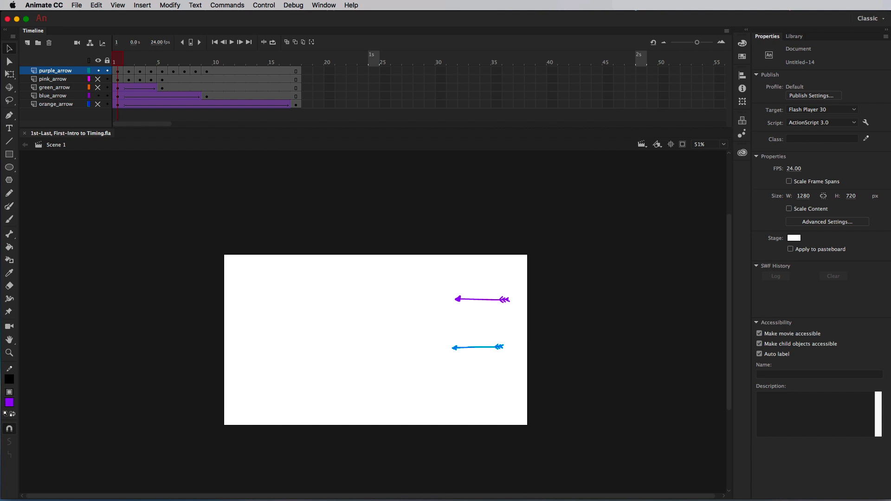